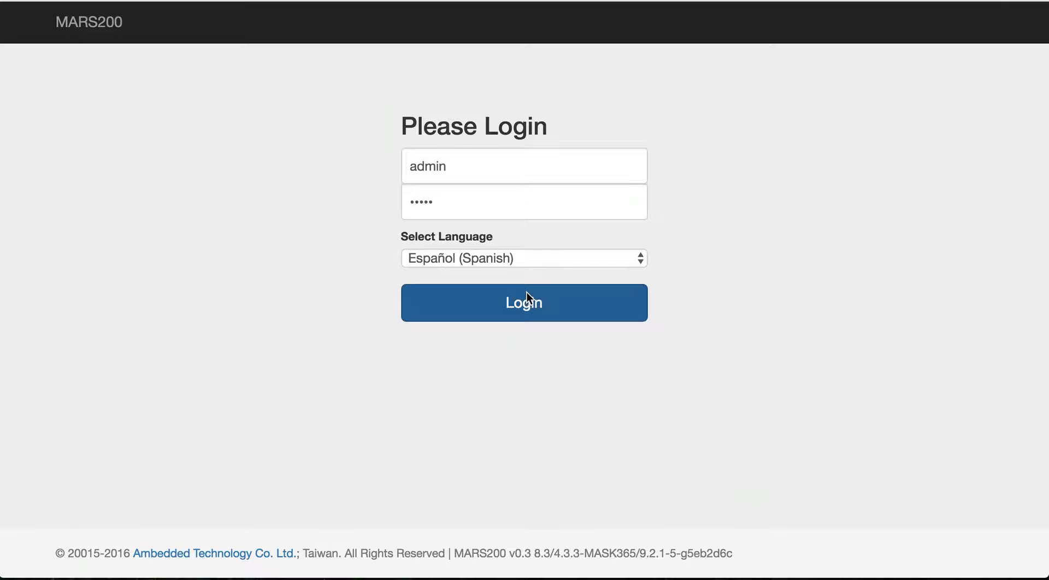
# Step: Switch to the terminal and list the cluster's OSD hierarchy with ceph osd tree
pyautogui.press('super+Tab')
pyautogui.click(554, 295)
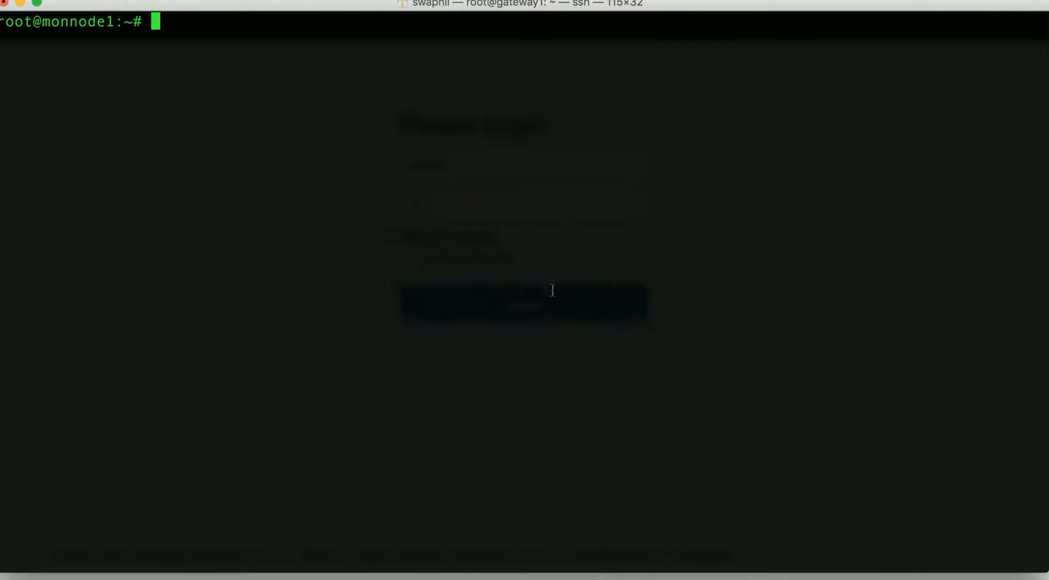
pyautogui.write('ceph os')
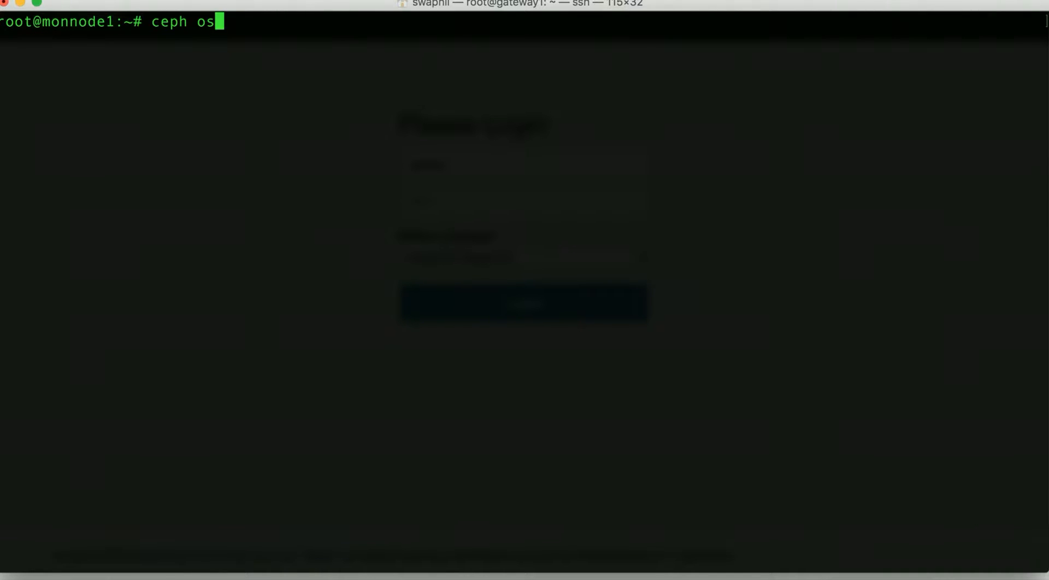
pyautogui.write('d tree')
pyautogui.press('Return')
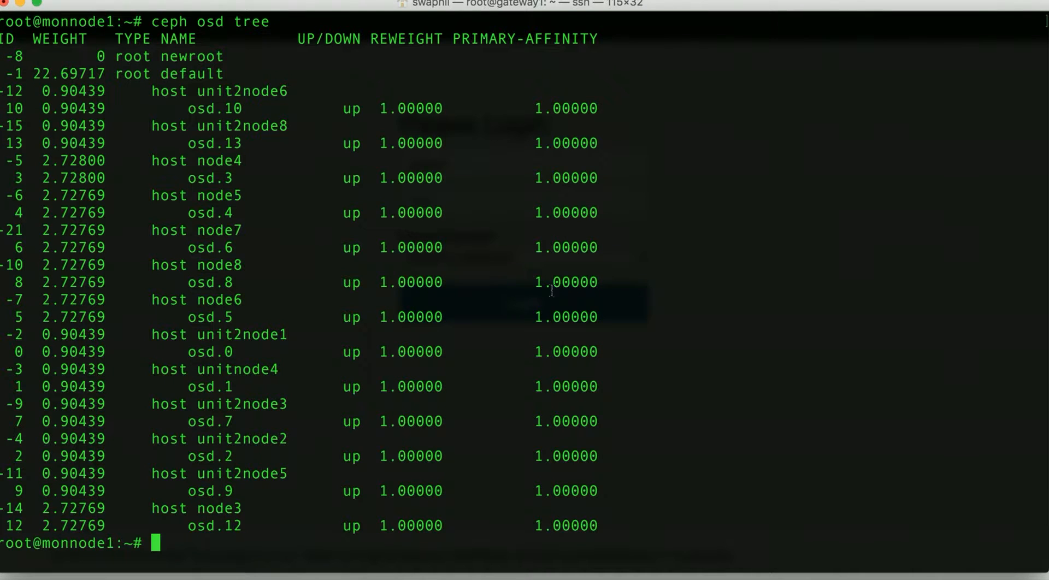
# Step: Examine the OSD tree output, highlighting the root, host and OSD entries
pyautogui.click(9, 73)
pyautogui.moveTo(9, 73); pyautogui.dragTo(648, 548)
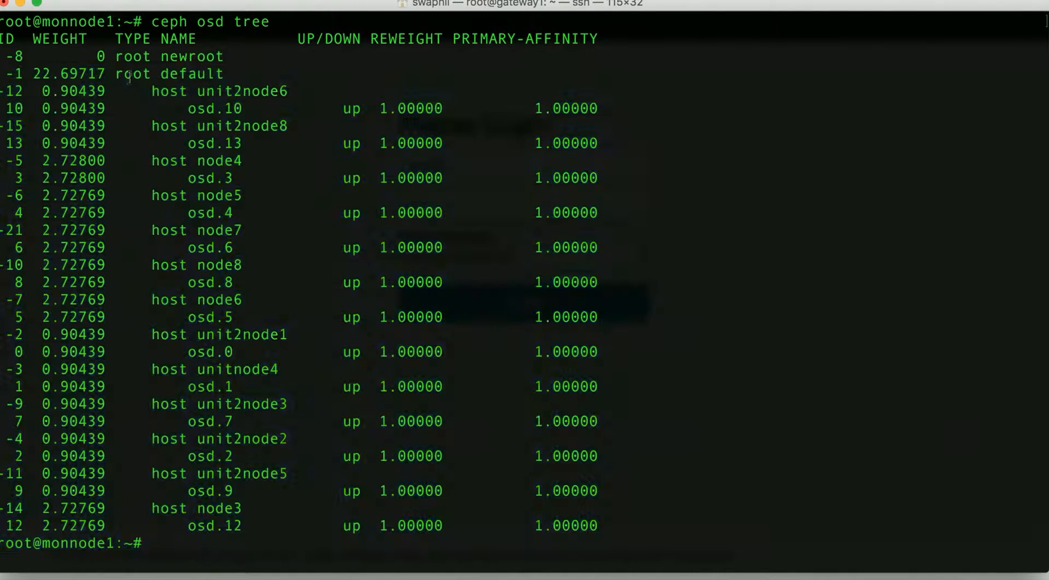
pyautogui.doubleClick(132, 74)
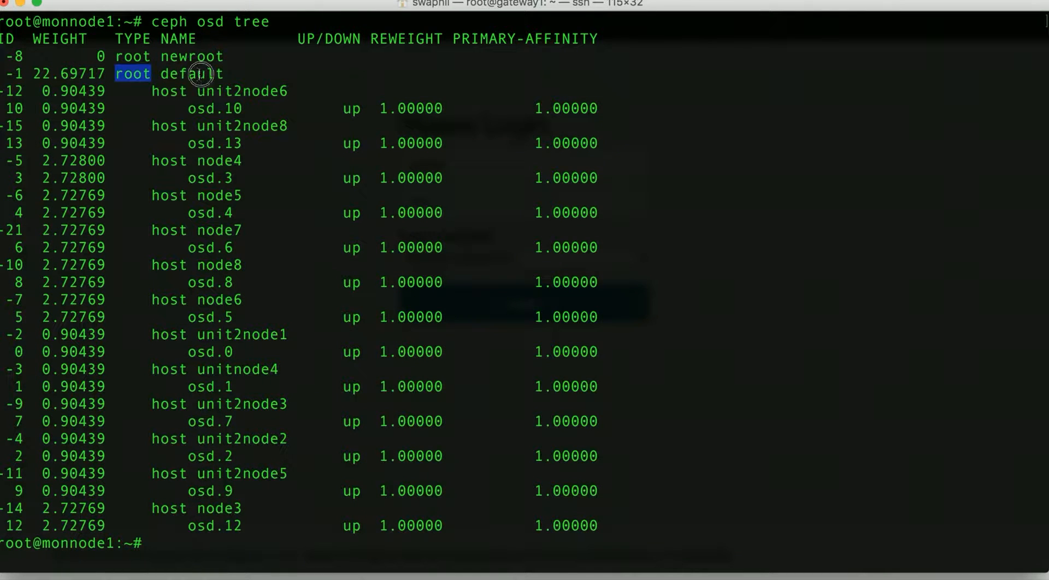
pyautogui.doubleClick(200, 74)
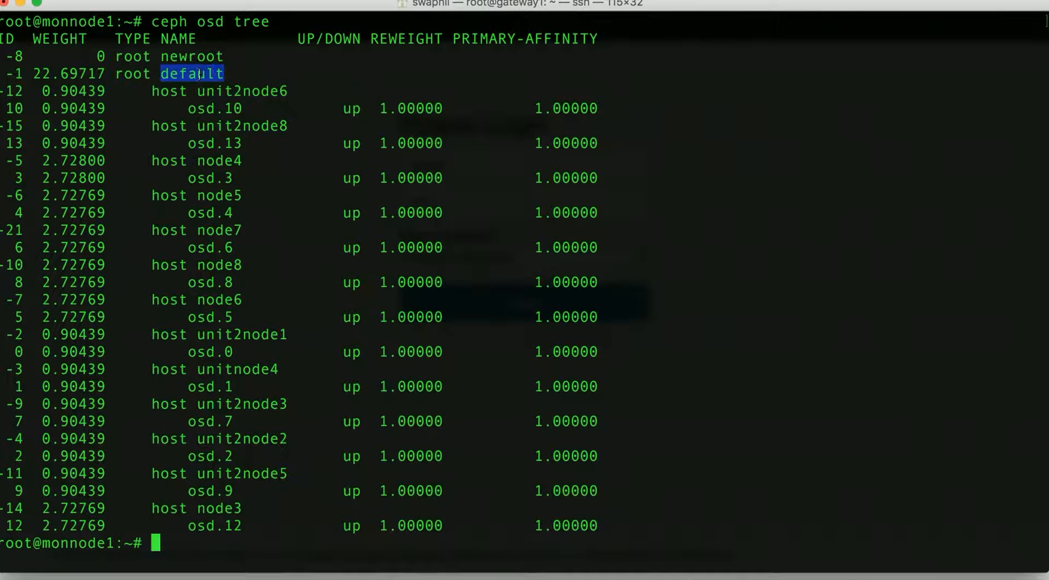
pyautogui.doubleClick(172, 91)
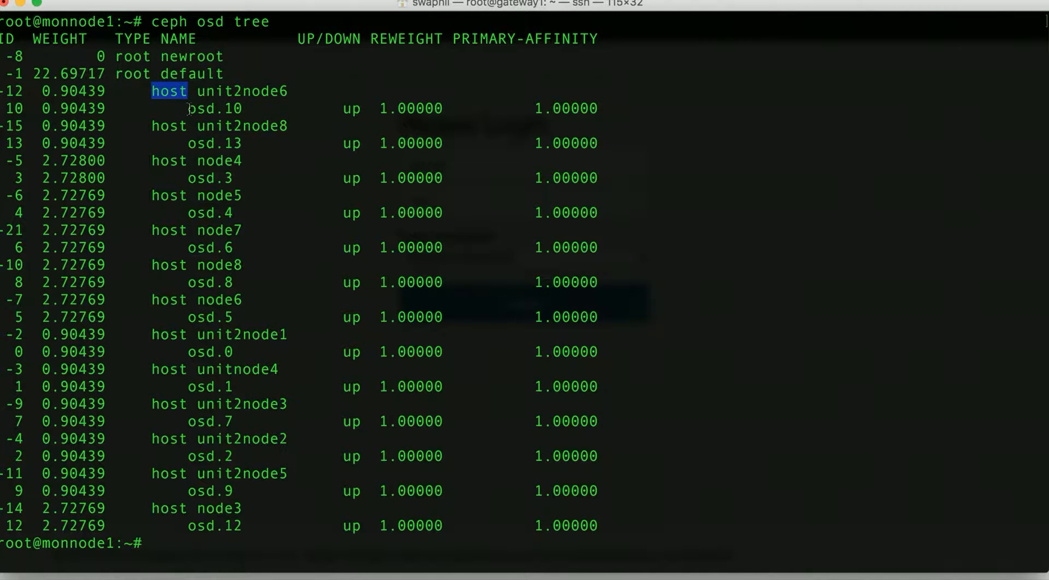
pyautogui.moveTo(189, 109); pyautogui.dragTo(243, 108)
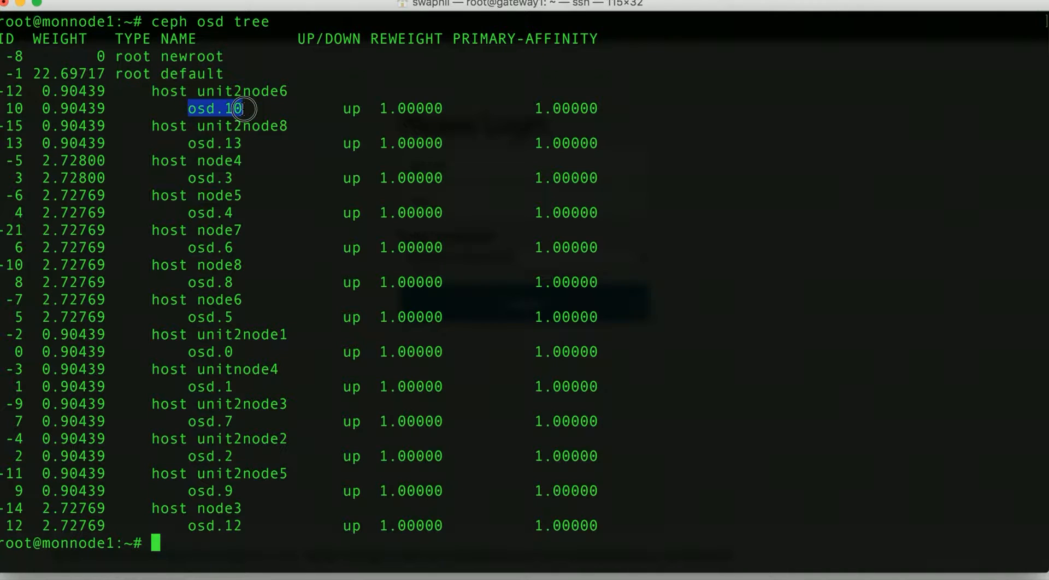
pyautogui.doubleClick(175, 73)
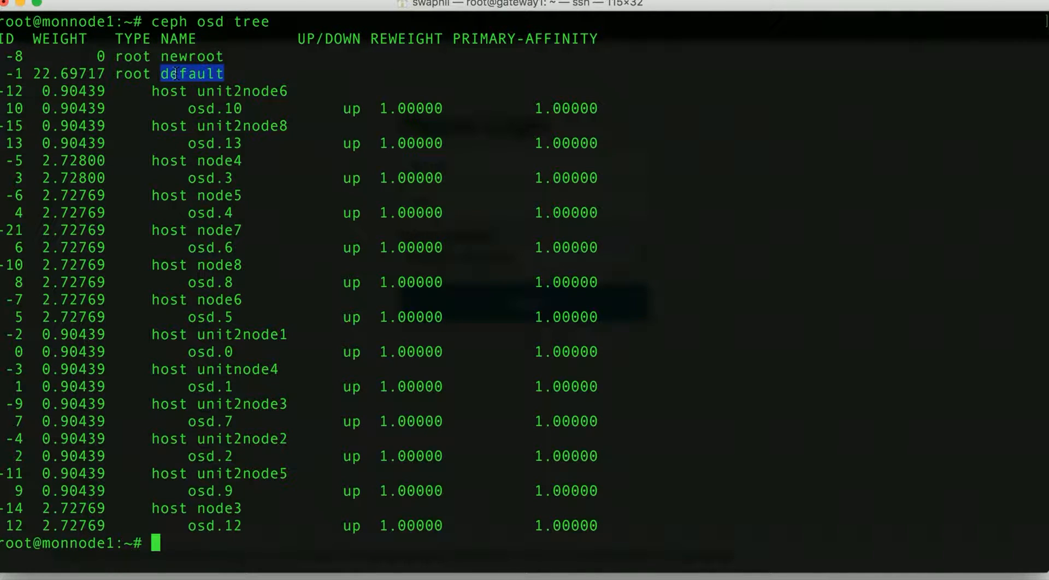
pyautogui.tripleClick(204, 144)
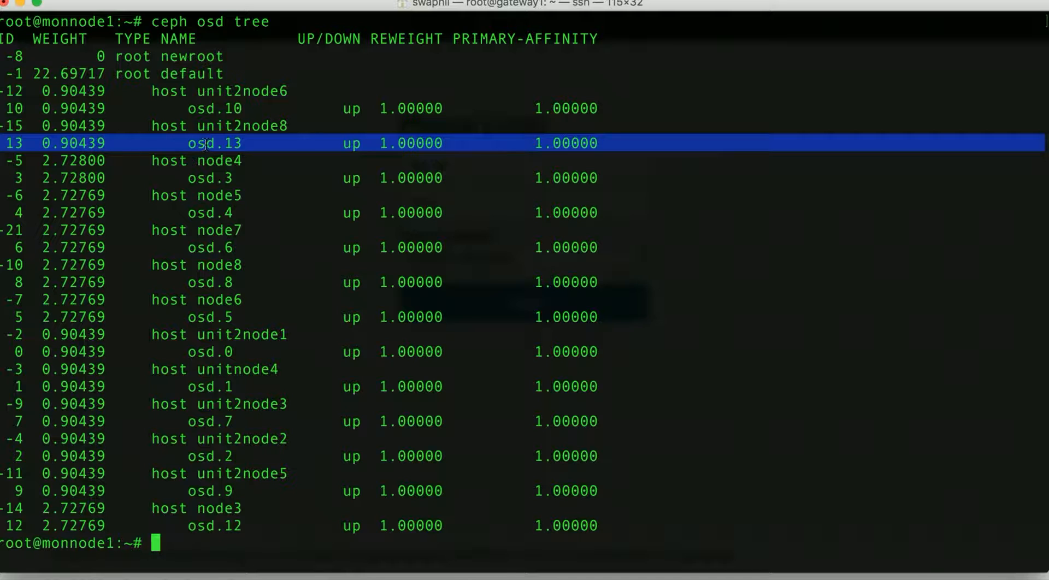
# Step: Return to the browser, set the login language to English and log in as admin
pyautogui.press('super+Tab')
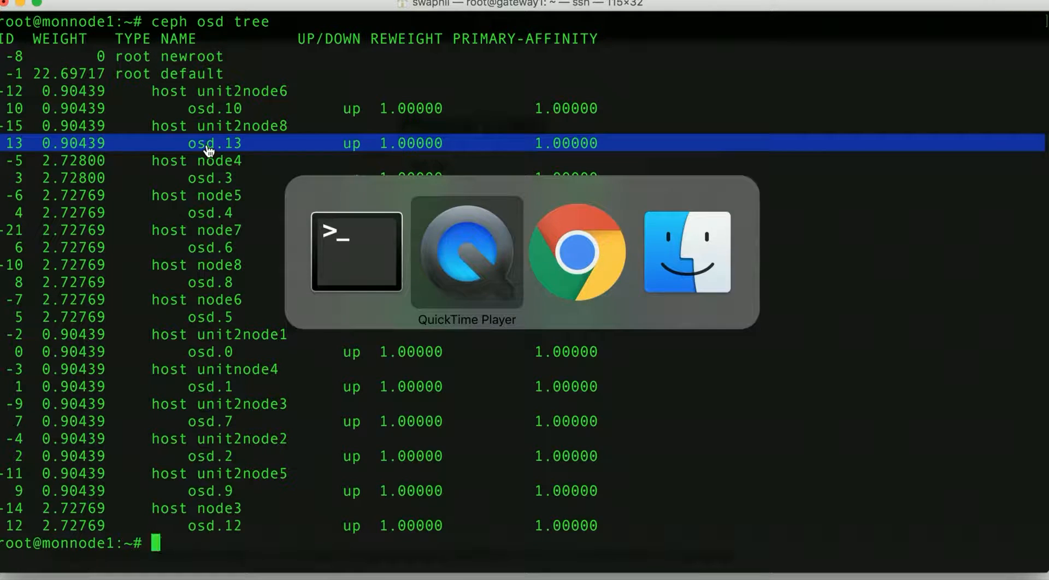
pyautogui.press('super+Tab')
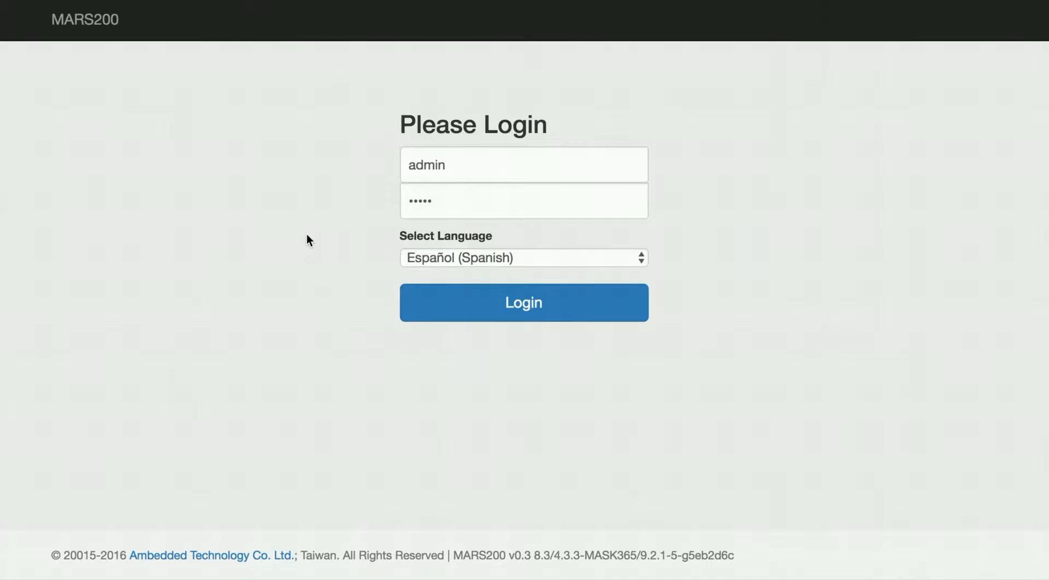
pyautogui.click(439, 257)
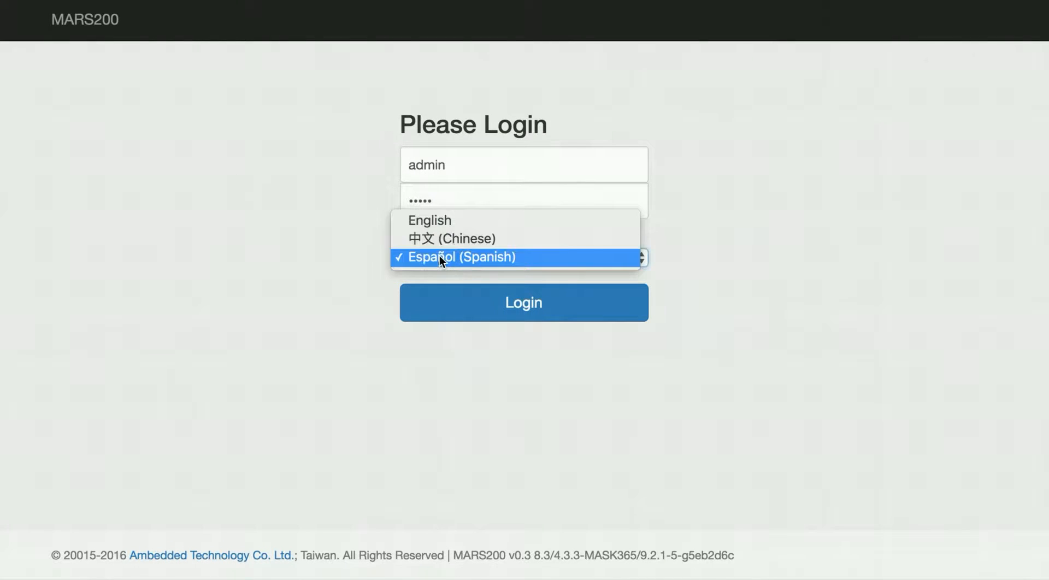
pyautogui.click(444, 224)
pyautogui.click(451, 314)
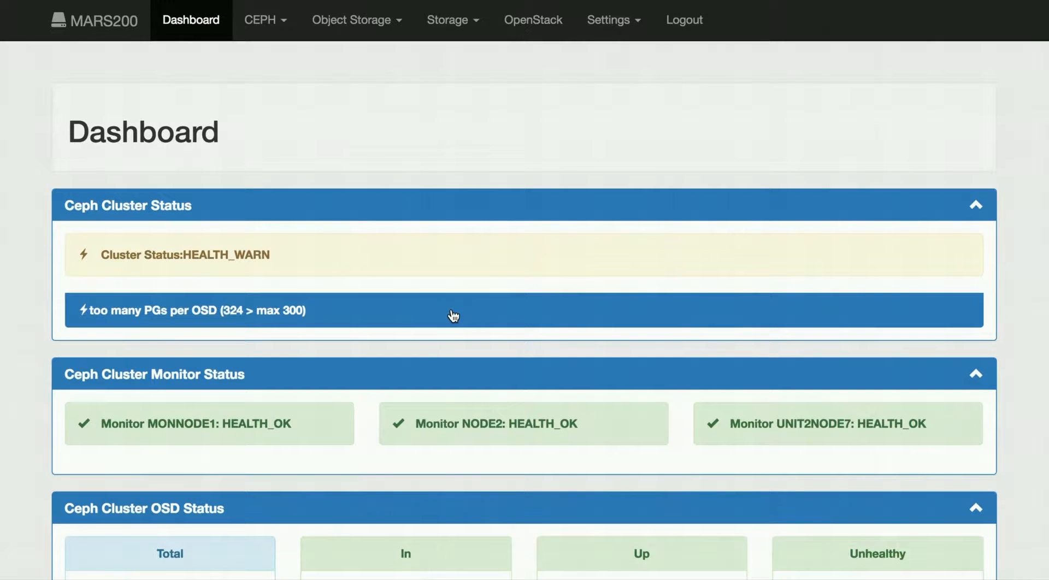
# Step: Open the CrushMap Tree page under CEPH and scroll through the bucket hierarchy
pyautogui.click(277, 25)
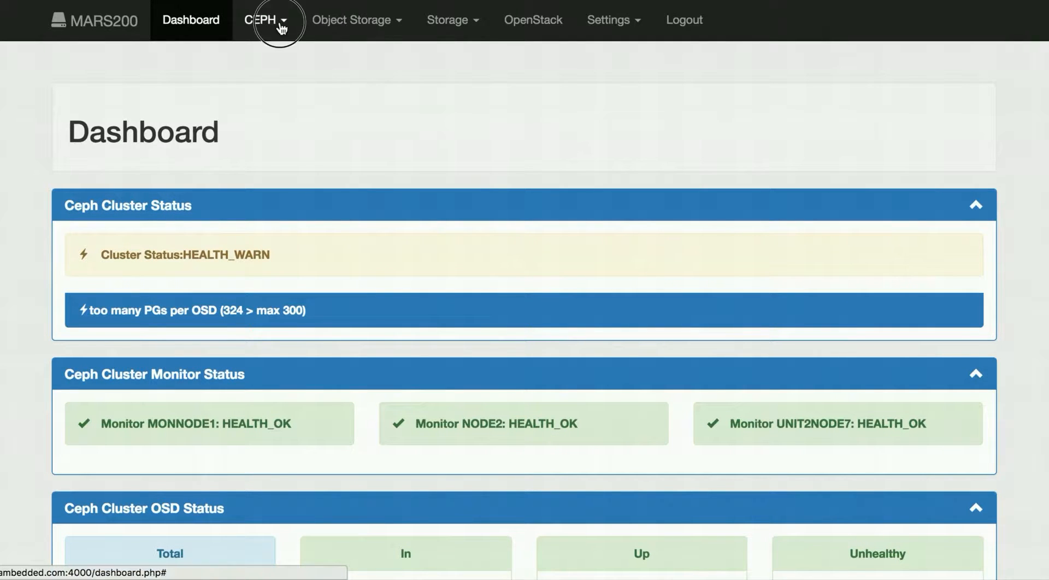
pyautogui.click(276, 143)
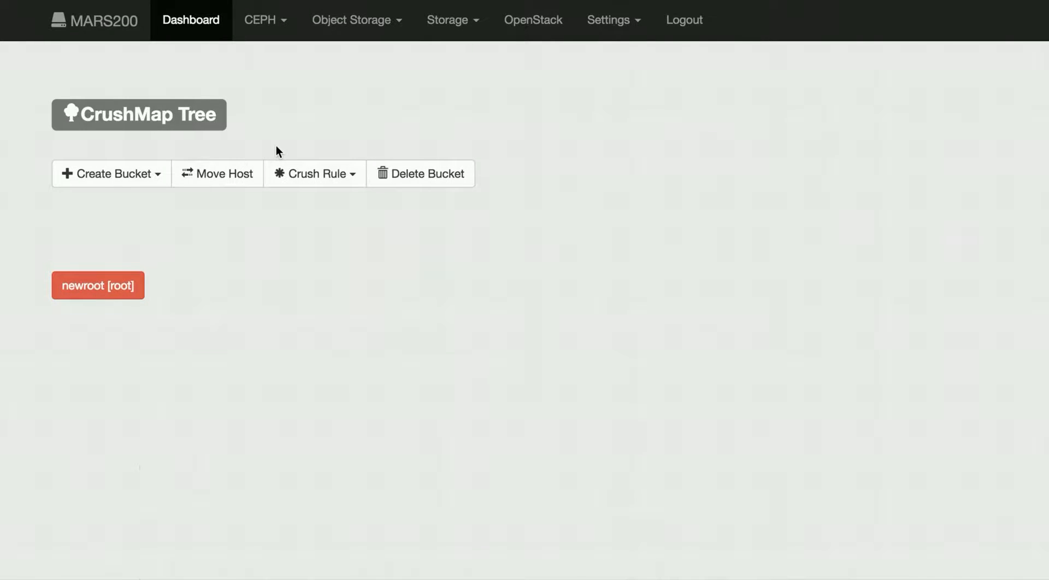
pyautogui.scroll(-3, 21, 265)
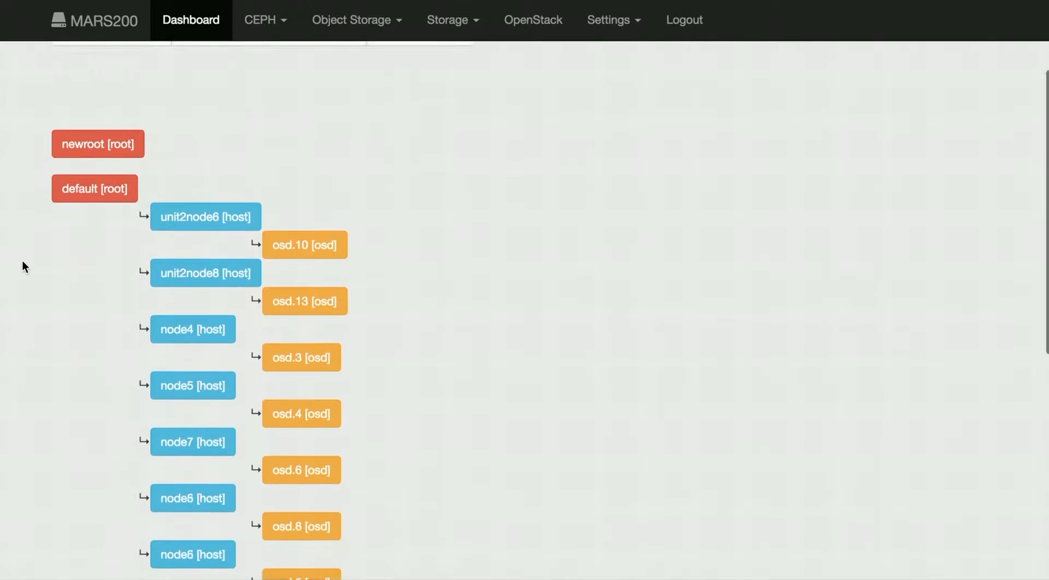
pyautogui.scroll(-3, 5, 219)
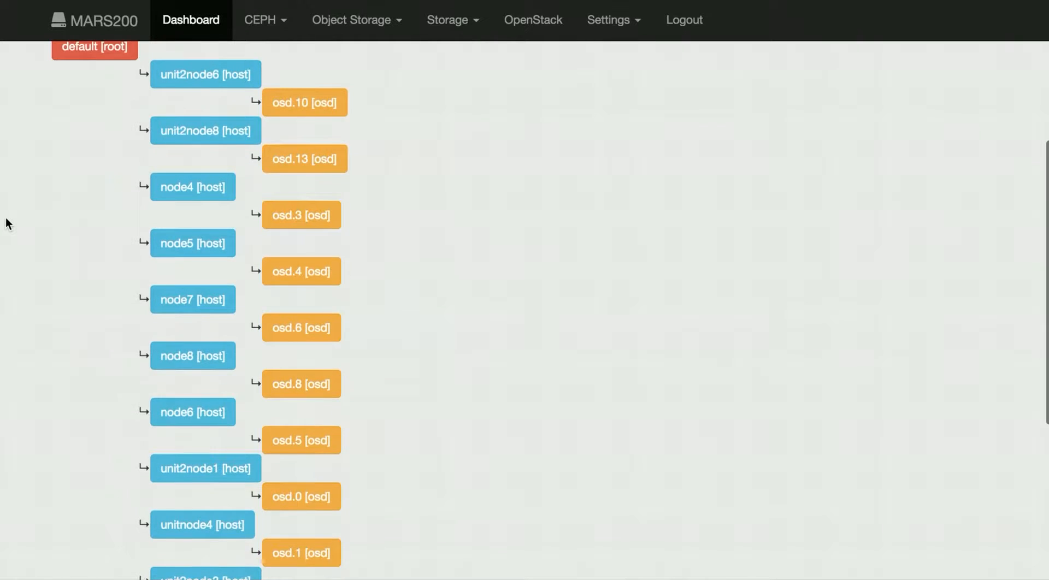
pyautogui.scroll(-5, 6, 219)
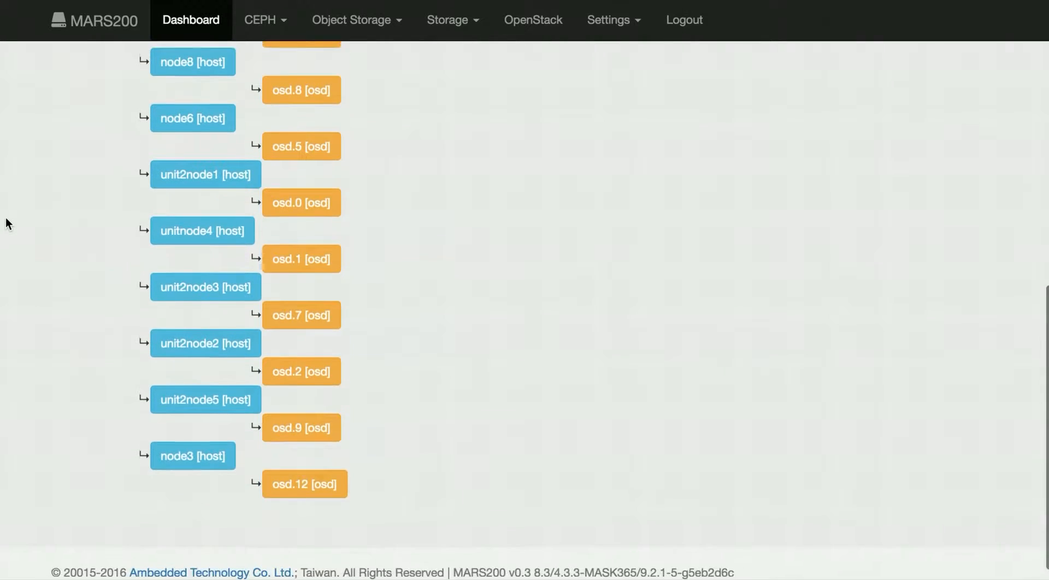
pyautogui.scroll(7, 6, 218)
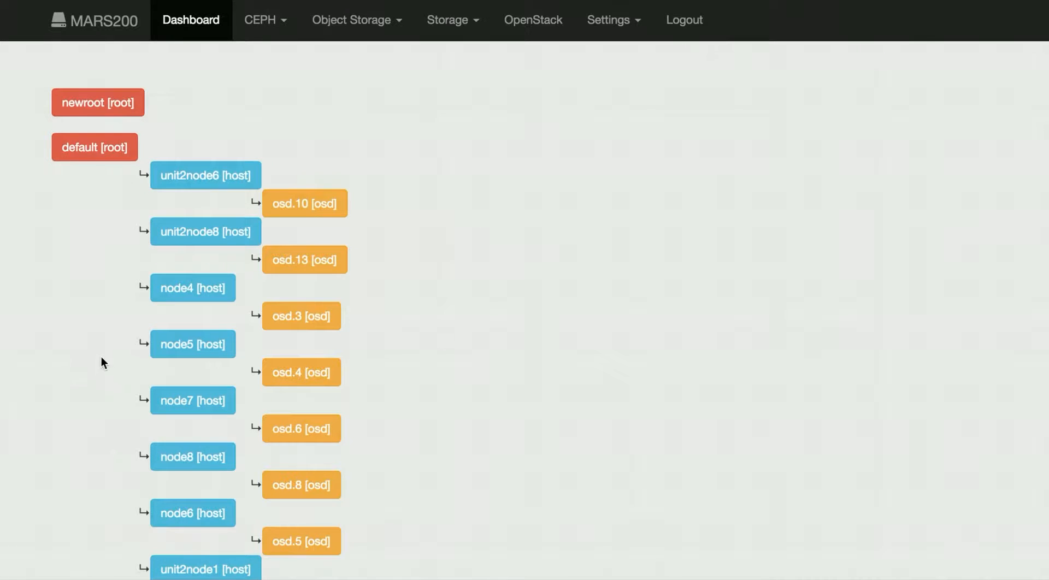
pyautogui.scroll(2, 87, 344)
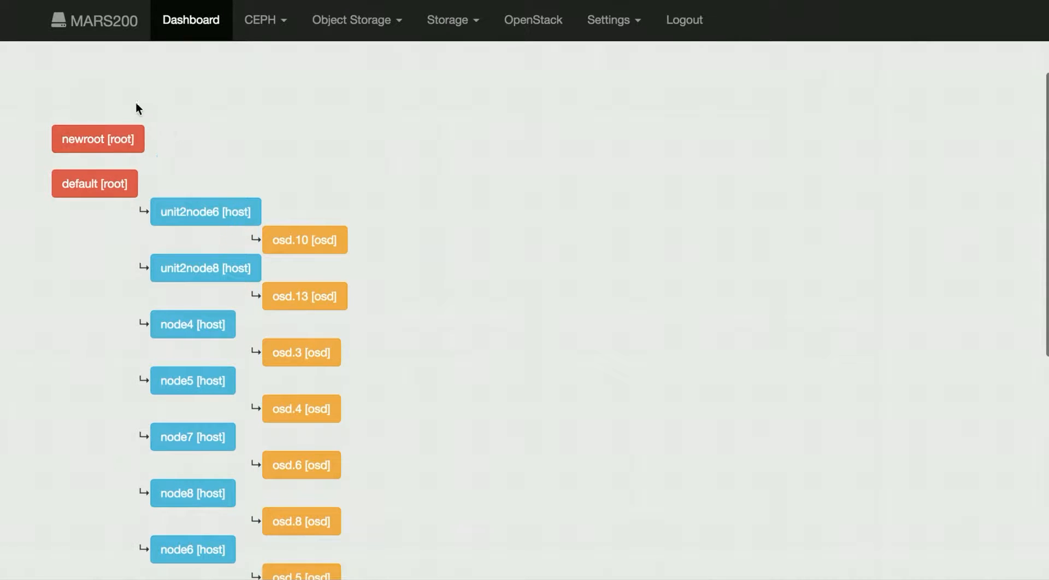
pyautogui.scroll(-6, 24, 121)
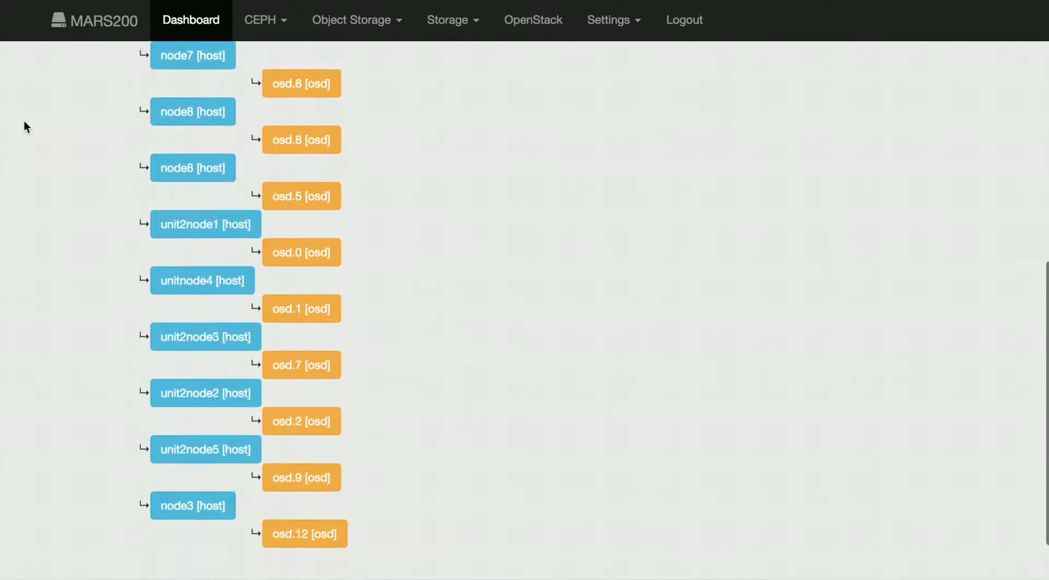
pyautogui.scroll(10, 24, 126)
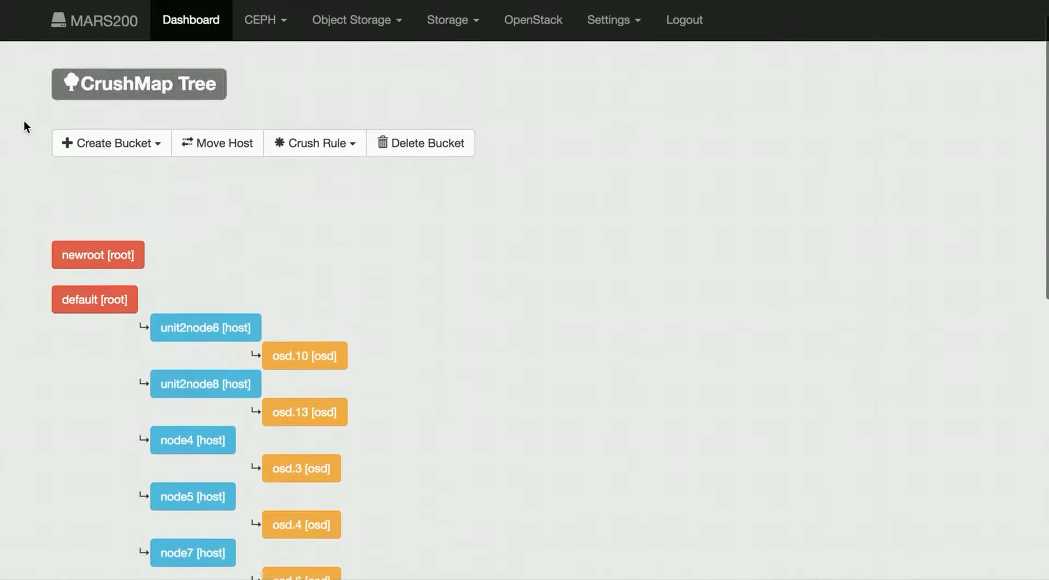
pyautogui.click(156, 148)
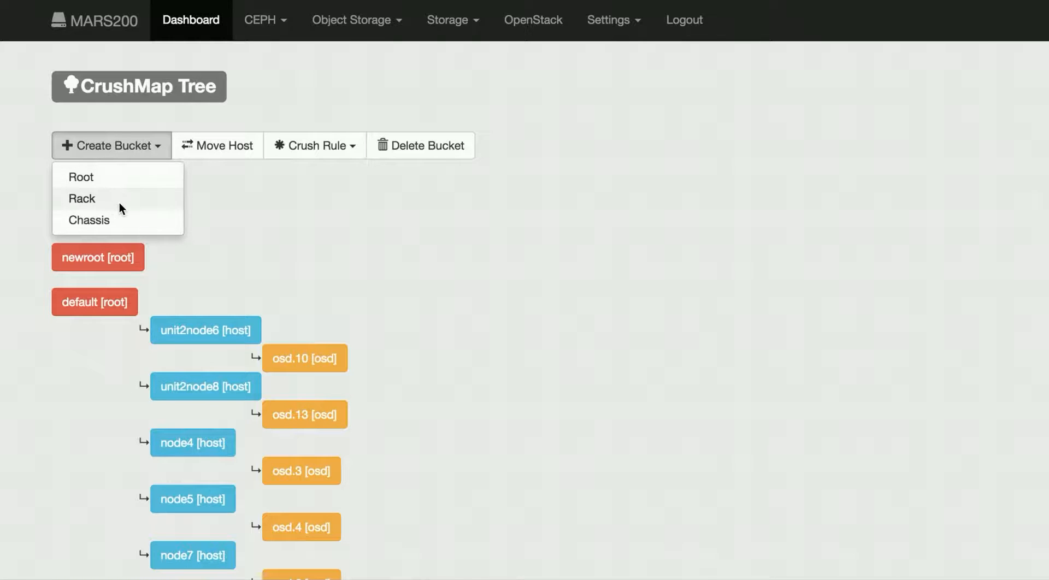
pyautogui.click(211, 186)
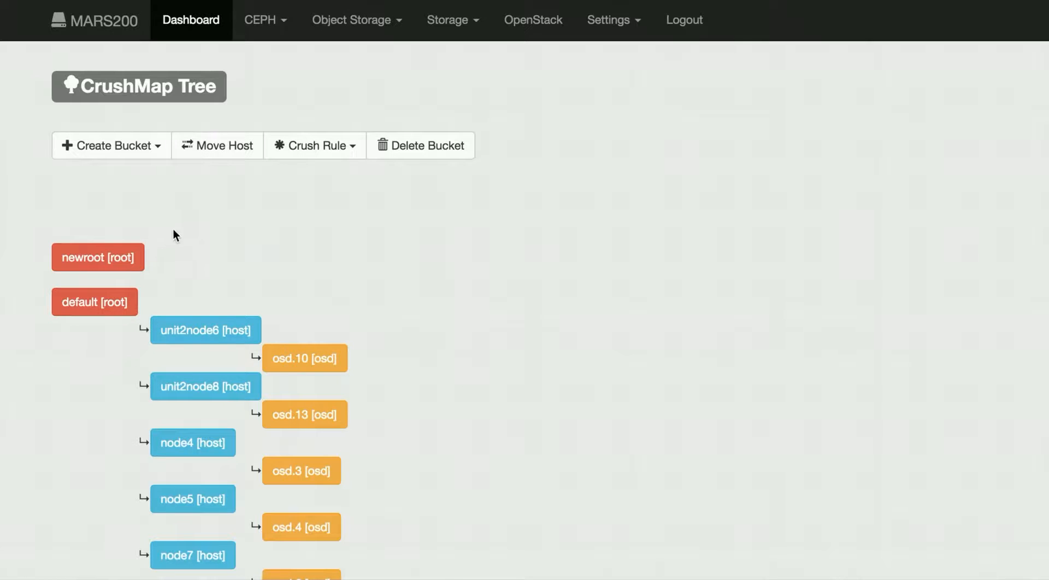
pyautogui.click(323, 146)
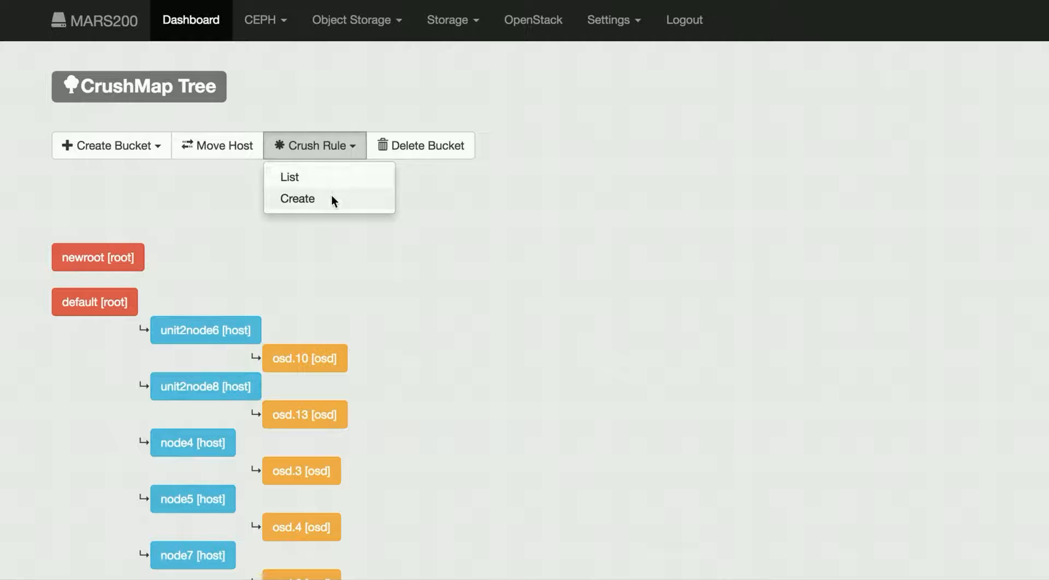
pyautogui.click(461, 192)
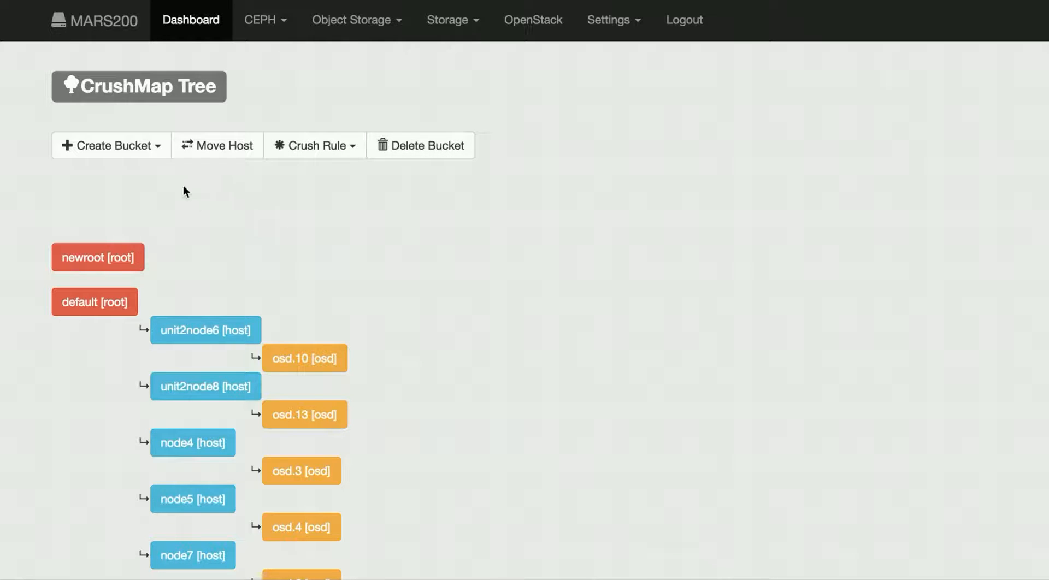
# Step: Create a new root bucket named mynewroot
pyautogui.click(149, 147)
pyautogui.click(143, 175)
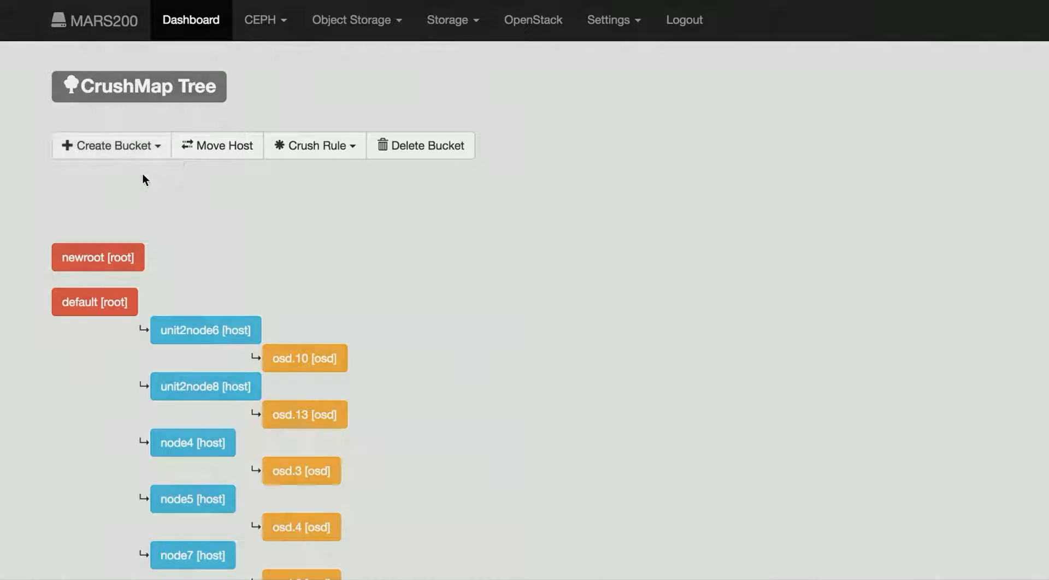
pyautogui.click(376, 121)
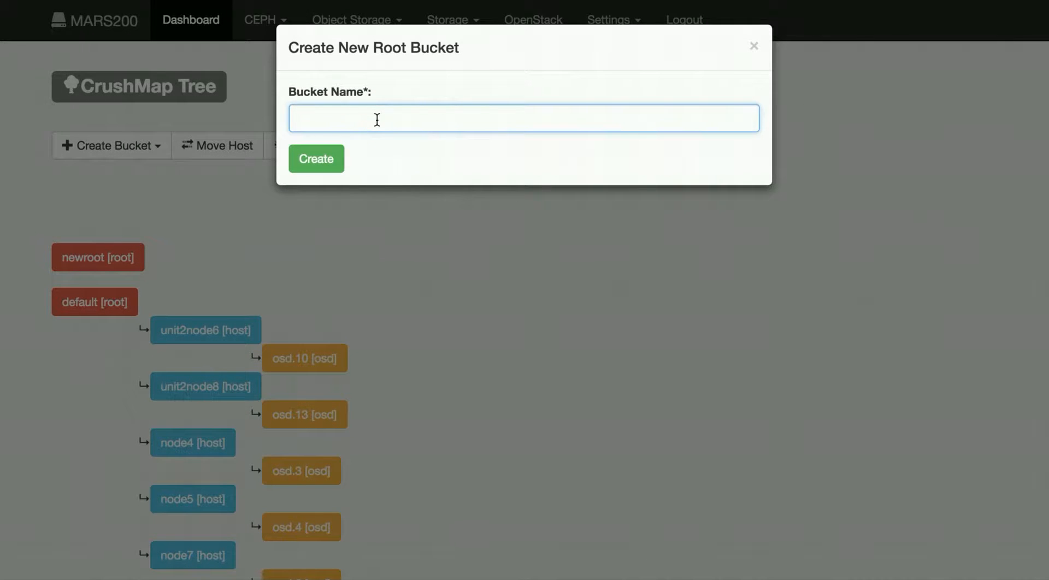
pyautogui.write('mynewroot')
pyautogui.click(315, 164)
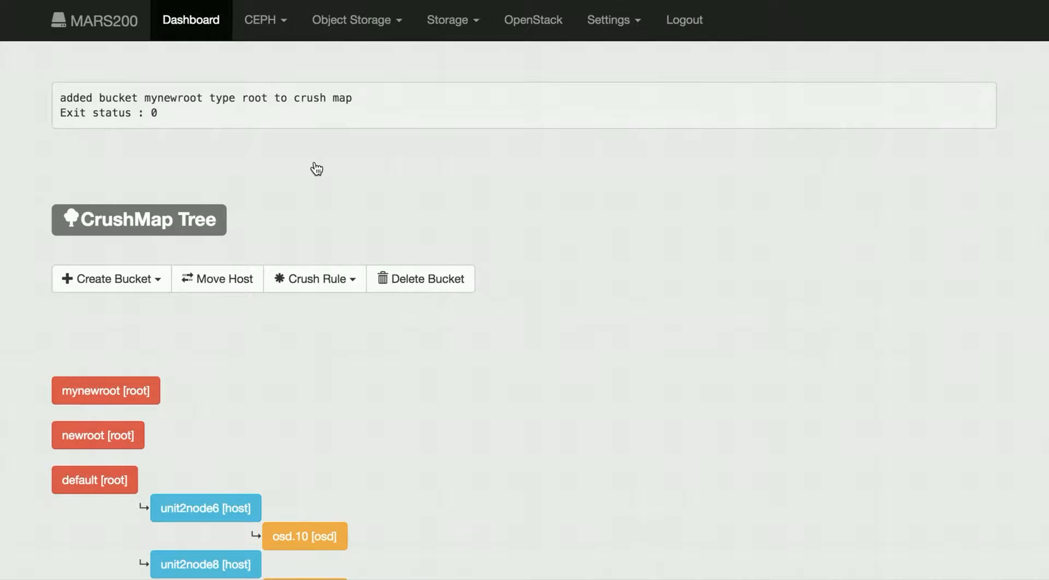
# Step: Switch to the terminal, clear it and rerun ceph osd tree to inspect the mynewroot root
pyautogui.scroll(-2, 517, 339)
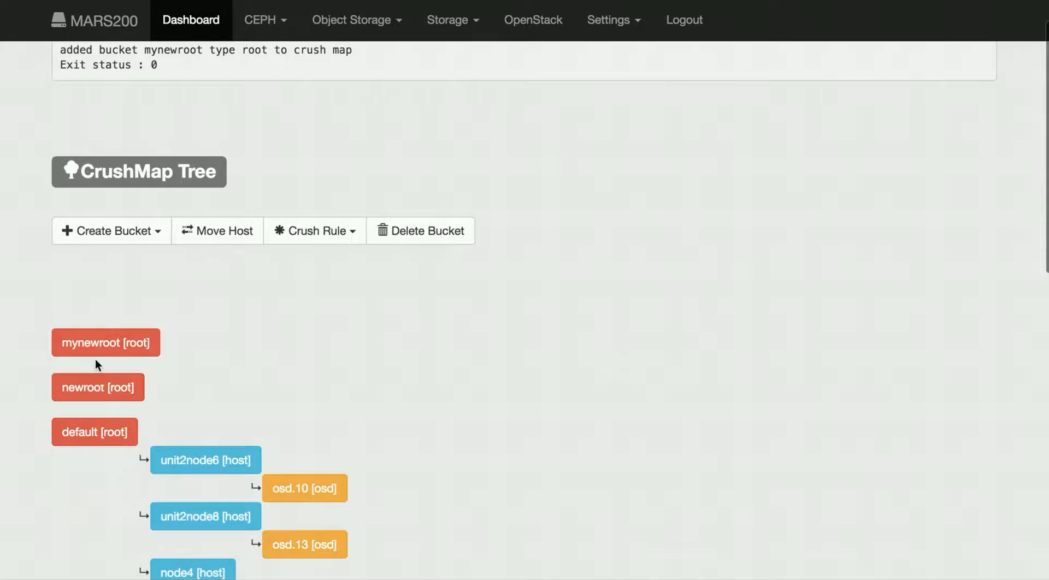
pyautogui.press('super+Tab')
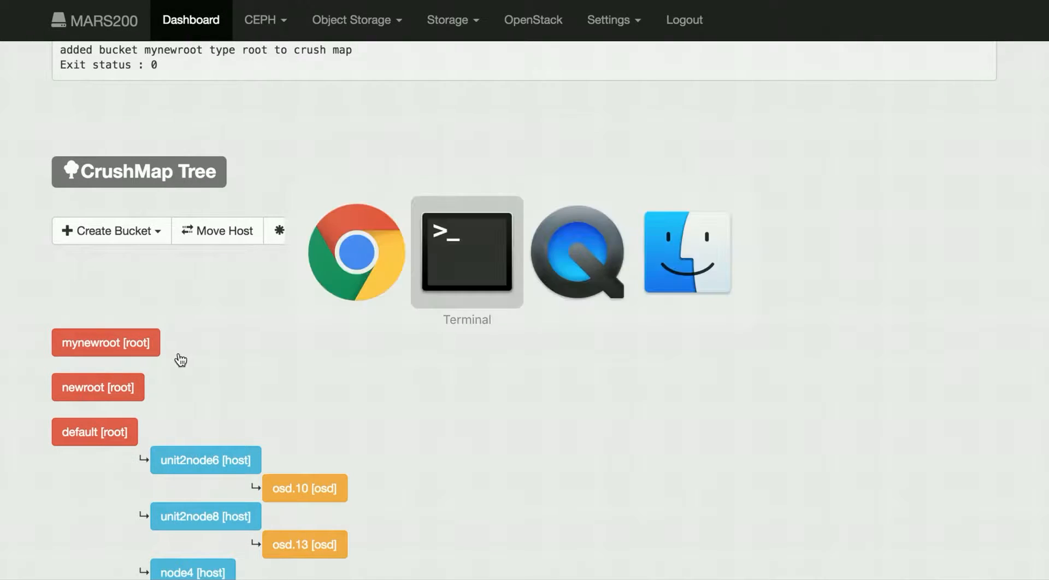
pyautogui.hotkey('ctrl', 'l')
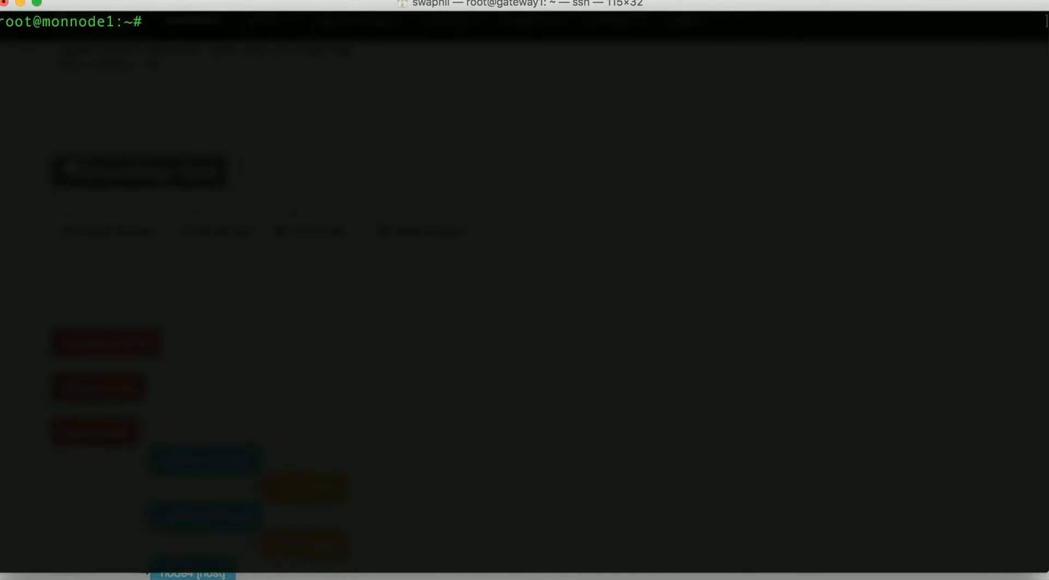
pyautogui.write('ceph osd tree')
pyautogui.press('Return')
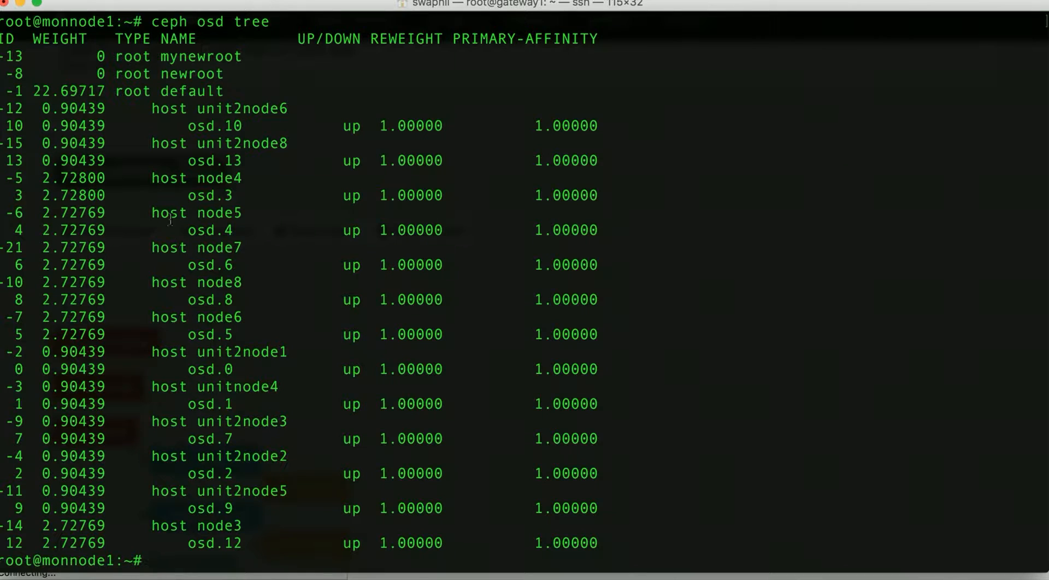
pyautogui.moveTo(160, 55); pyautogui.dragTo(234, 55)
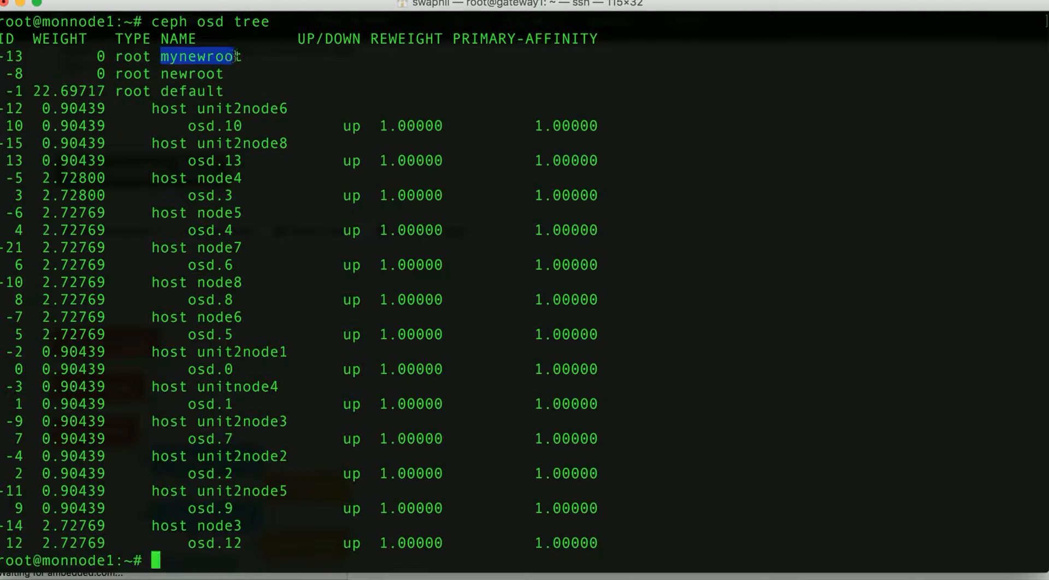
# Step: Return to the browser and create a rack bucket named rack1 under the mynewroot root
pyautogui.moveTo(125, 55); pyautogui.dragTo(151, 55)
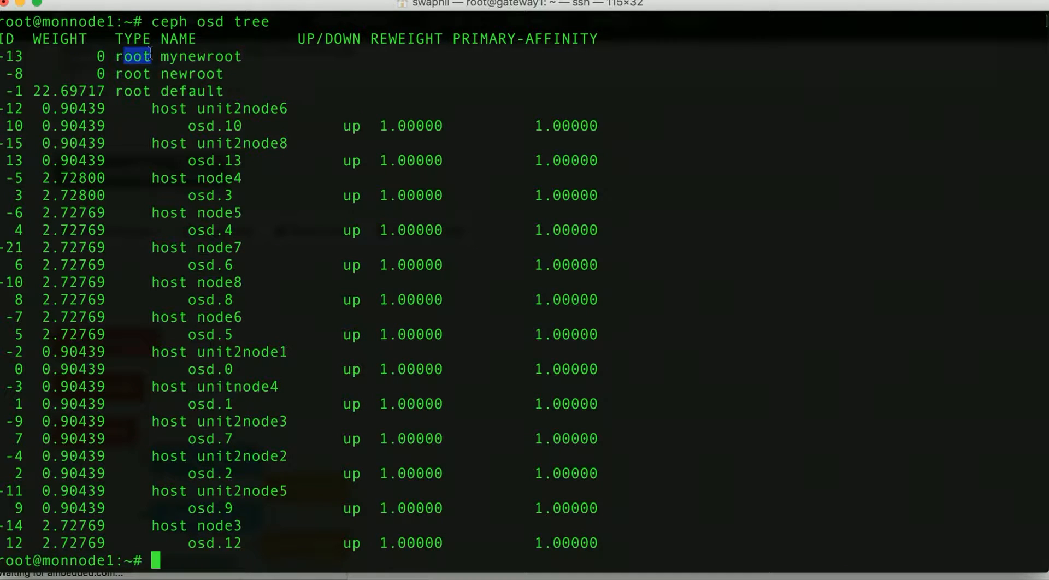
pyautogui.press('super+Tab')
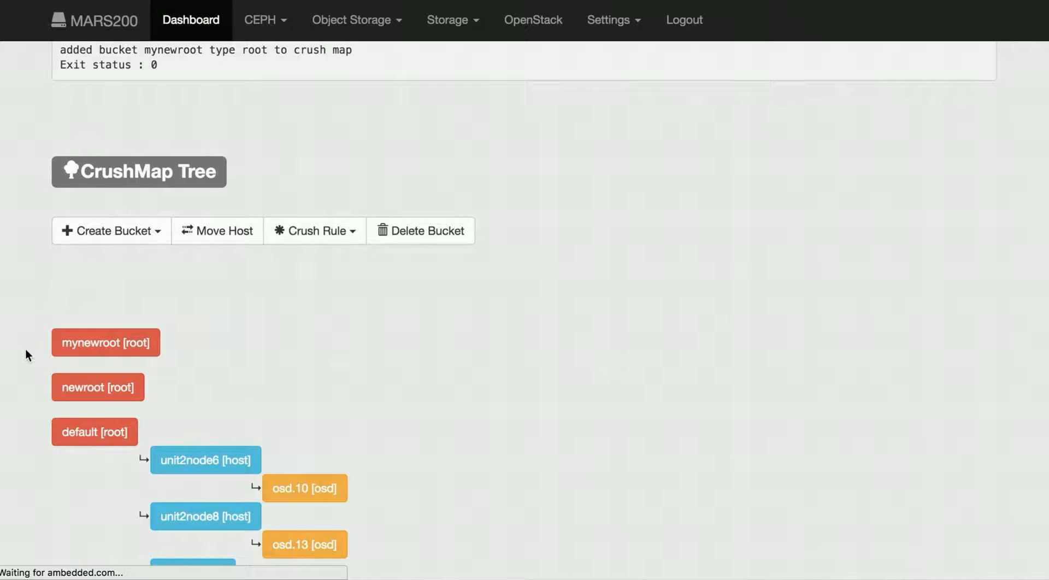
pyautogui.scroll(-2, 26, 350)
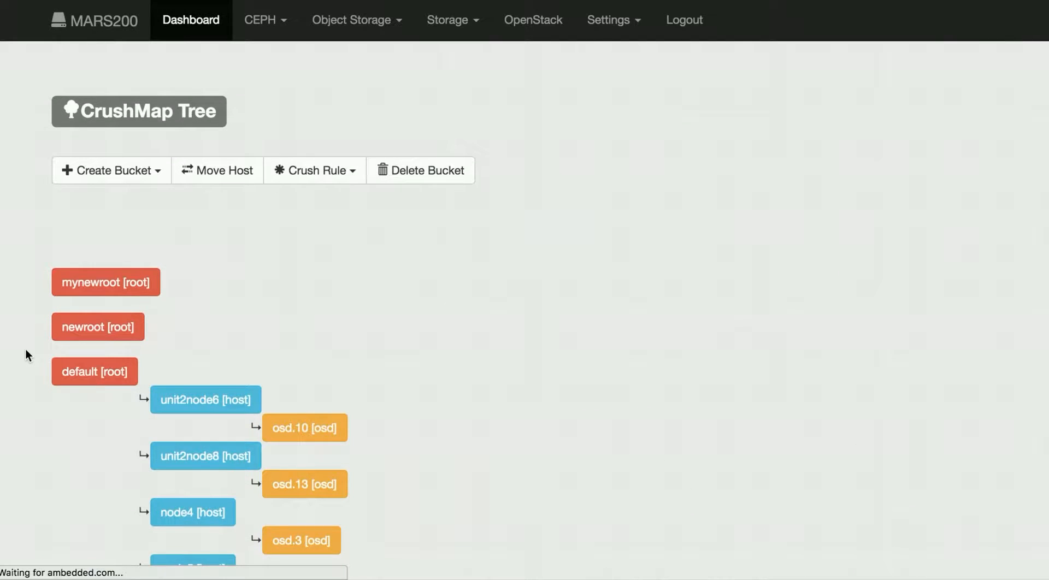
pyautogui.scroll(-2, 26, 351)
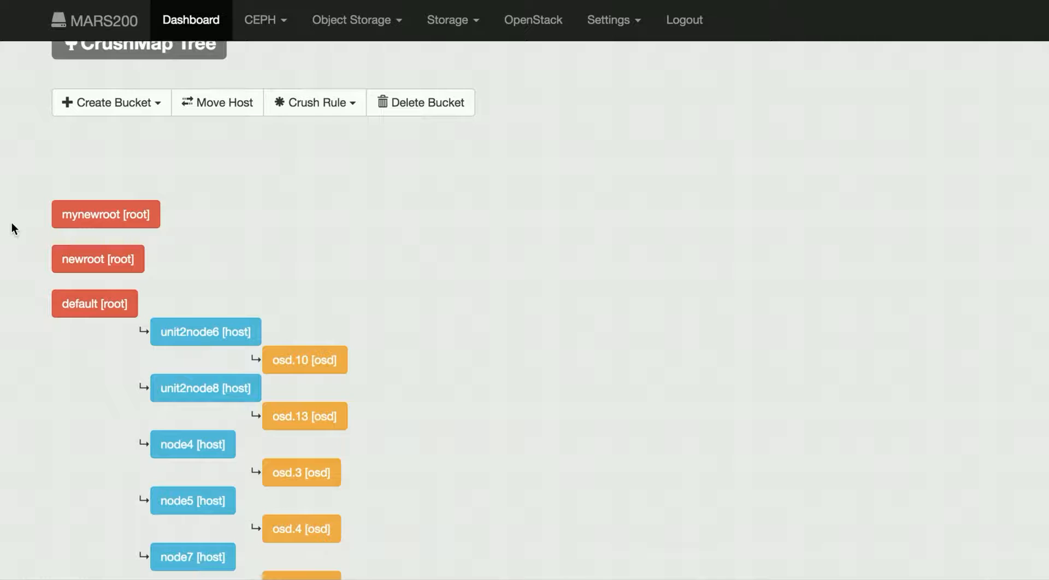
pyautogui.click(156, 107)
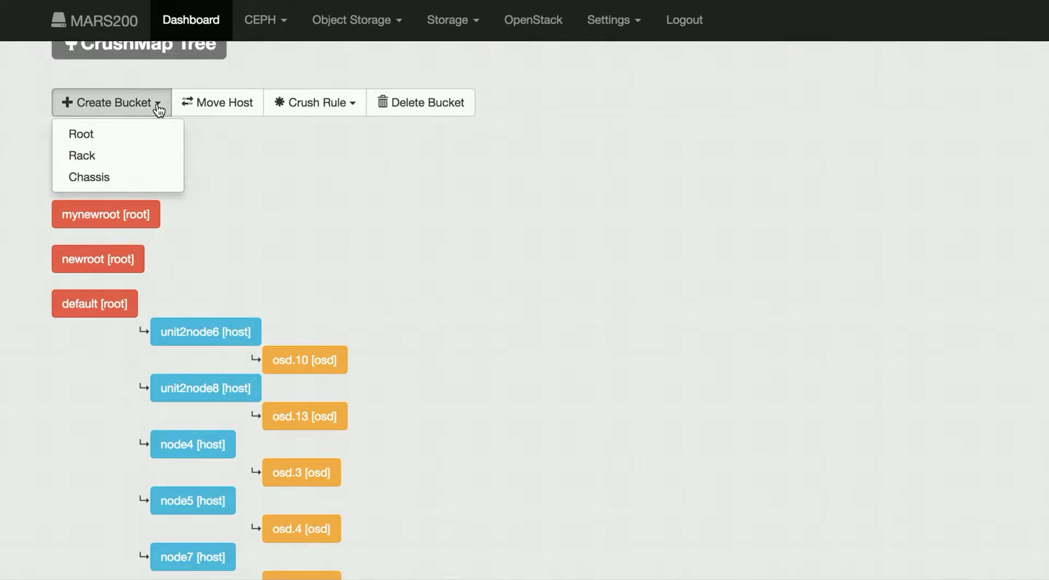
pyautogui.click(147, 157)
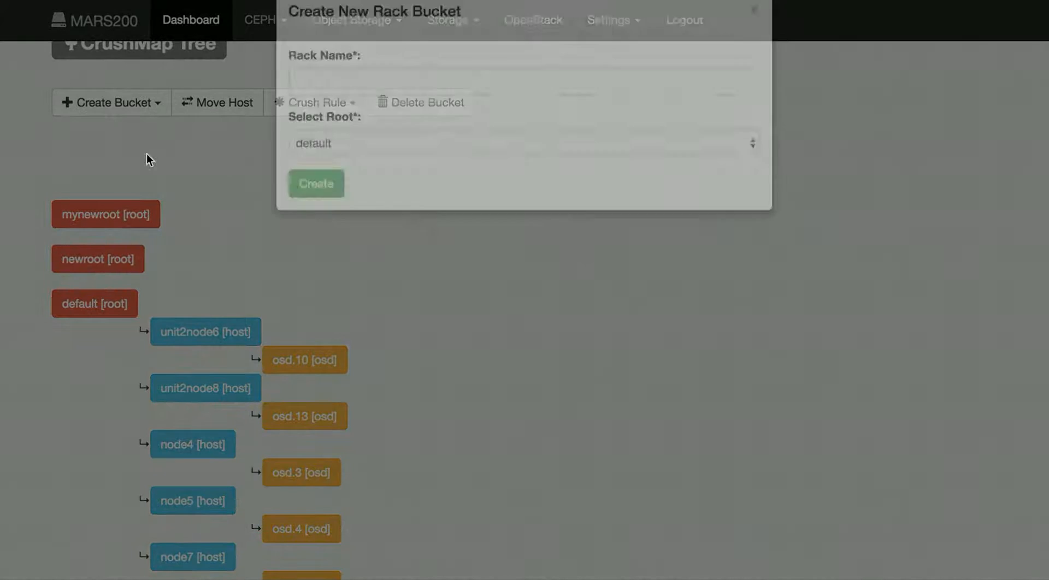
pyautogui.write('rack1')
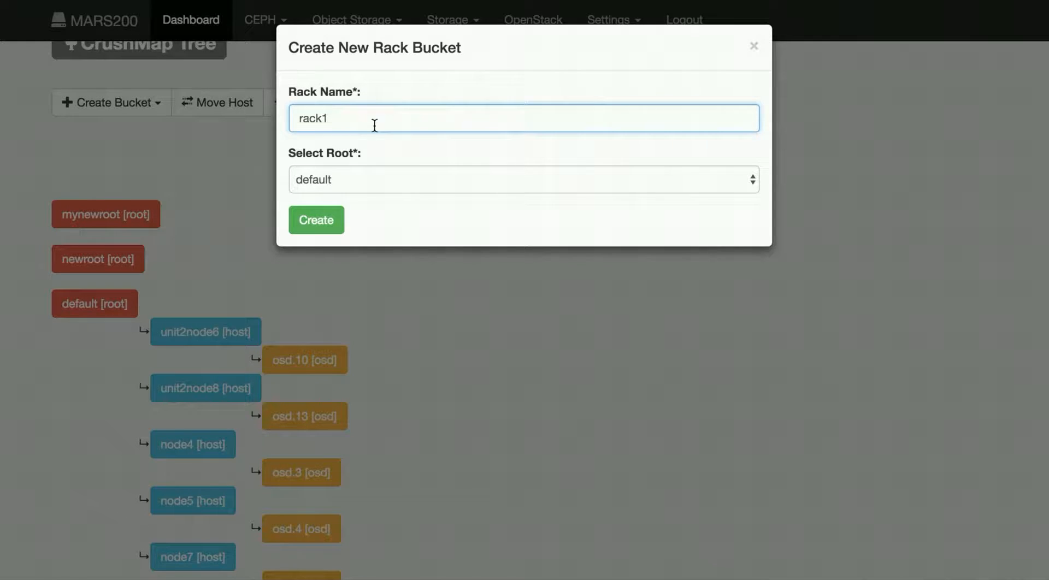
pyautogui.click(393, 178)
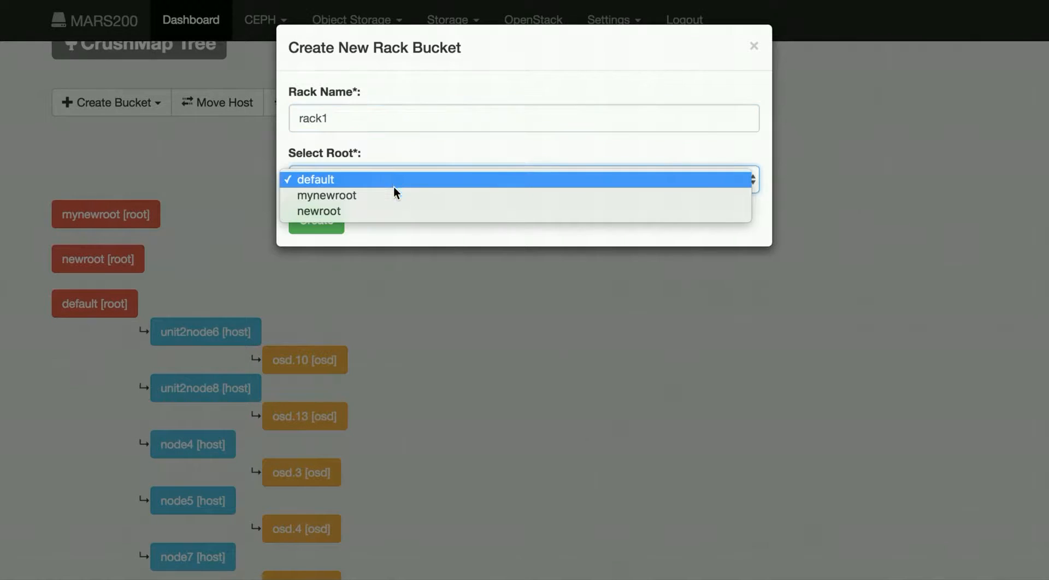
pyautogui.click(392, 199)
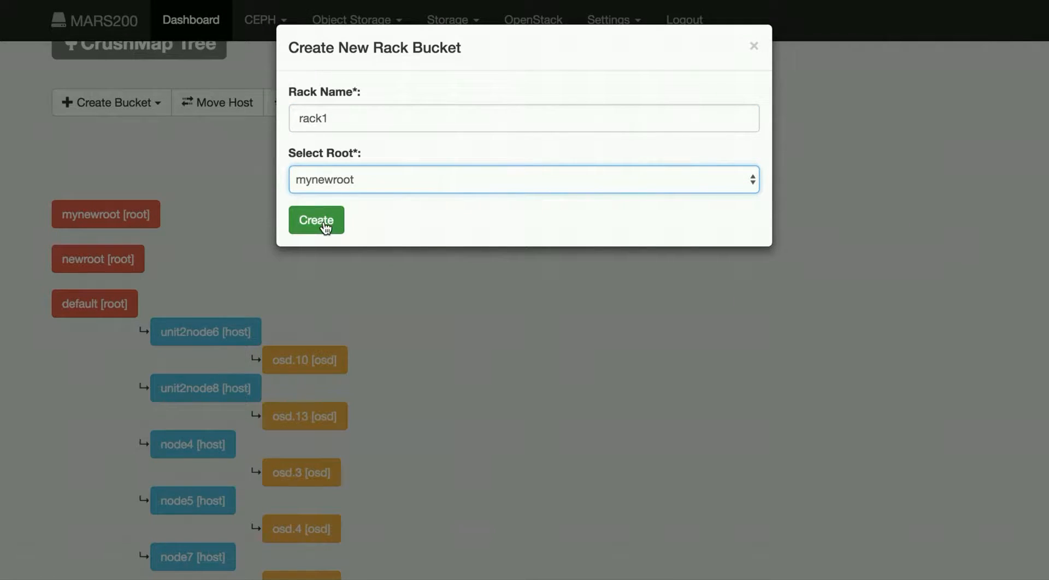
pyautogui.click(324, 225)
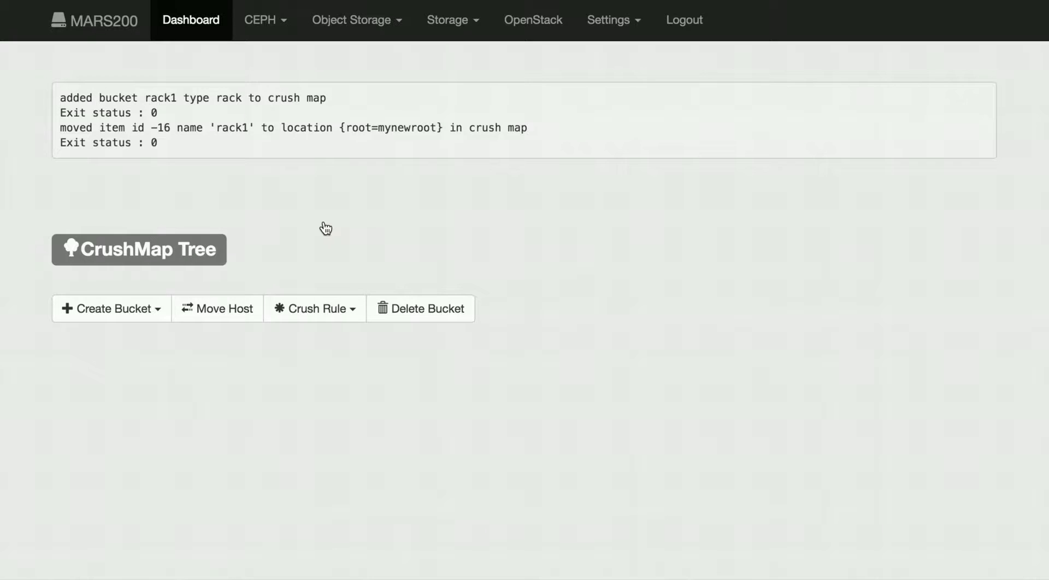
# Step: Create a second rack bucket named rack2 under the mynewroot root
pyautogui.click(141, 310)
pyautogui.click(138, 362)
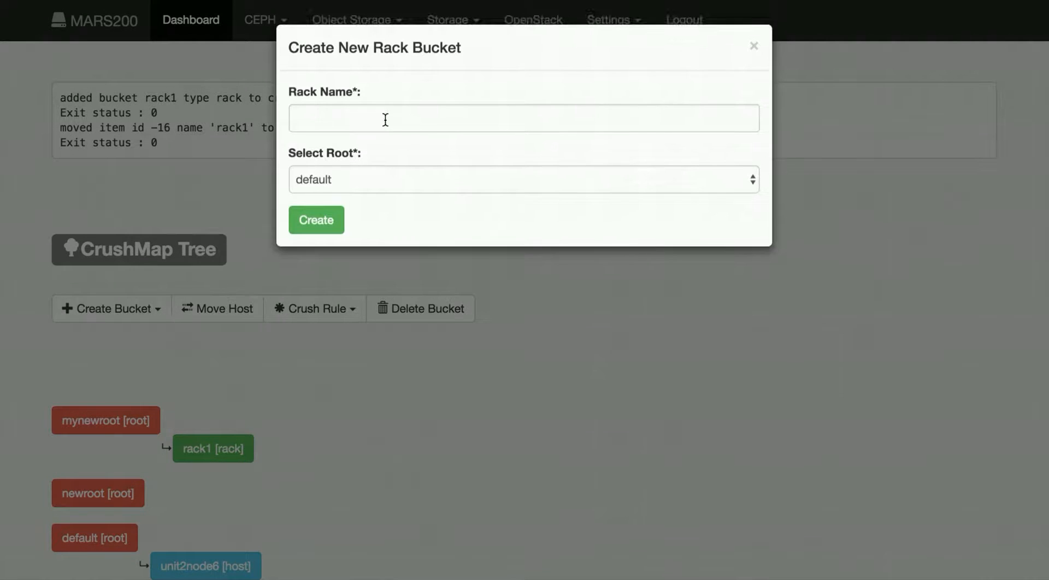
pyautogui.click(384, 117)
pyautogui.write('rack2')
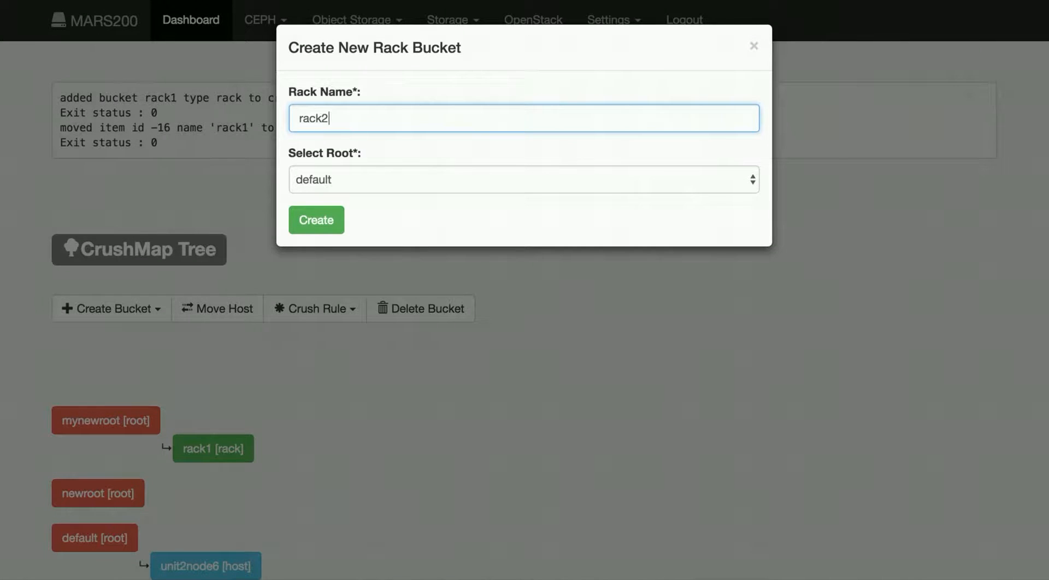
pyautogui.click(380, 173)
pyautogui.click(378, 198)
pyautogui.click(327, 224)
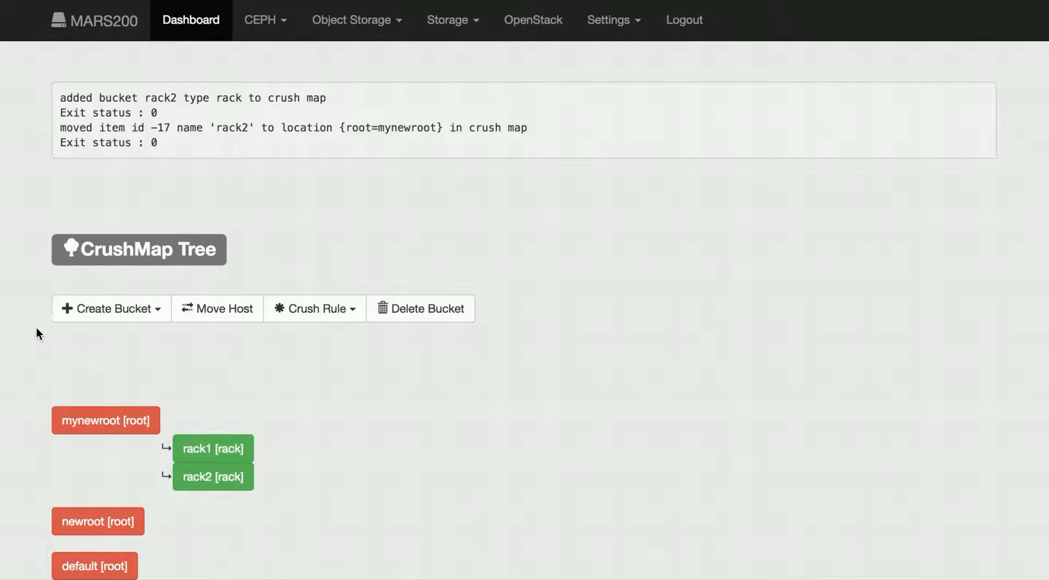
# Step: Create a chassis bucket named C1 inside rack1
pyautogui.click(145, 309)
pyautogui.click(142, 381)
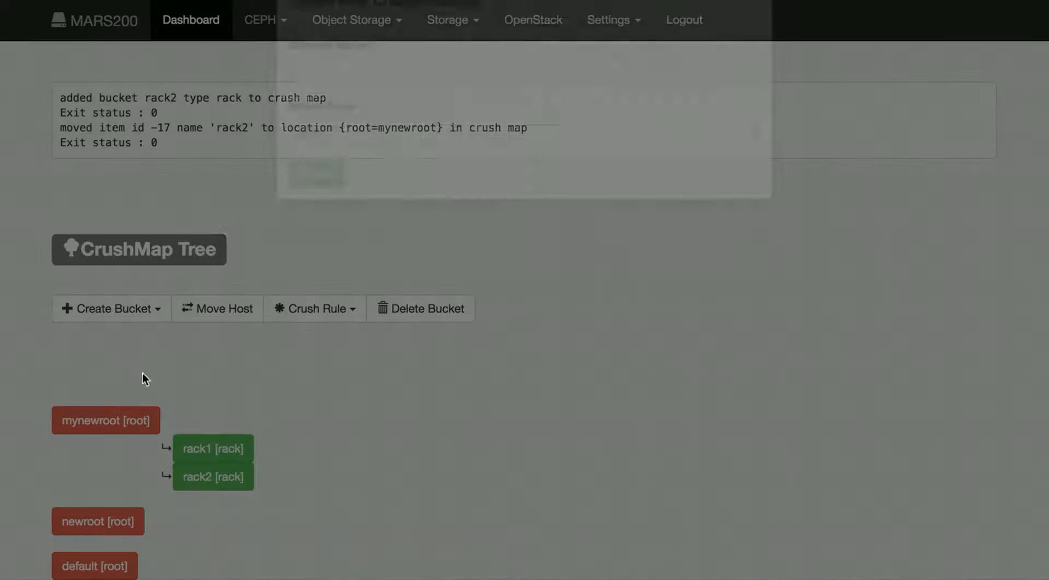
pyautogui.click(338, 118)
pyautogui.write('C1')
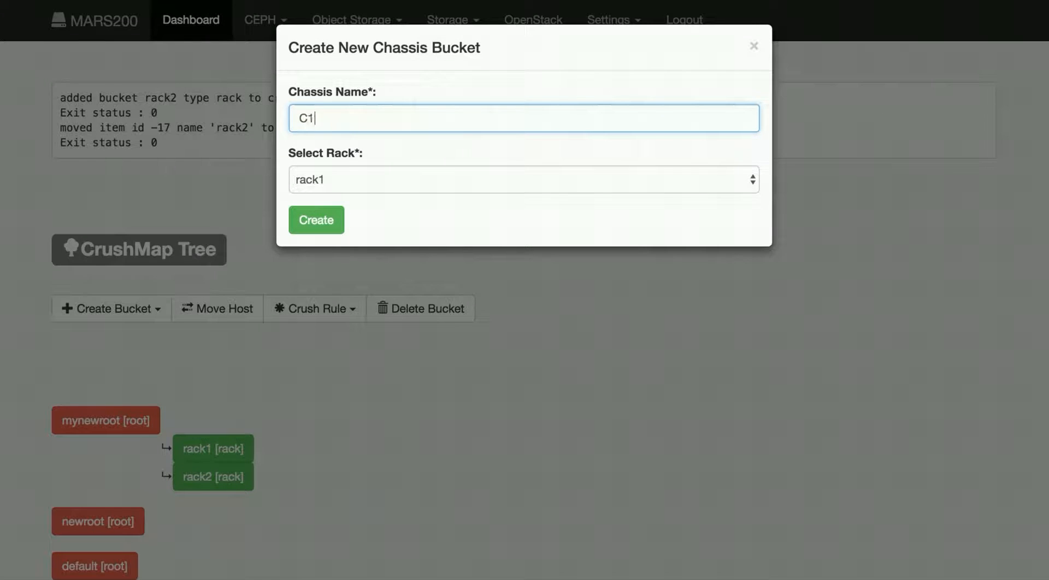
pyautogui.click(322, 224)
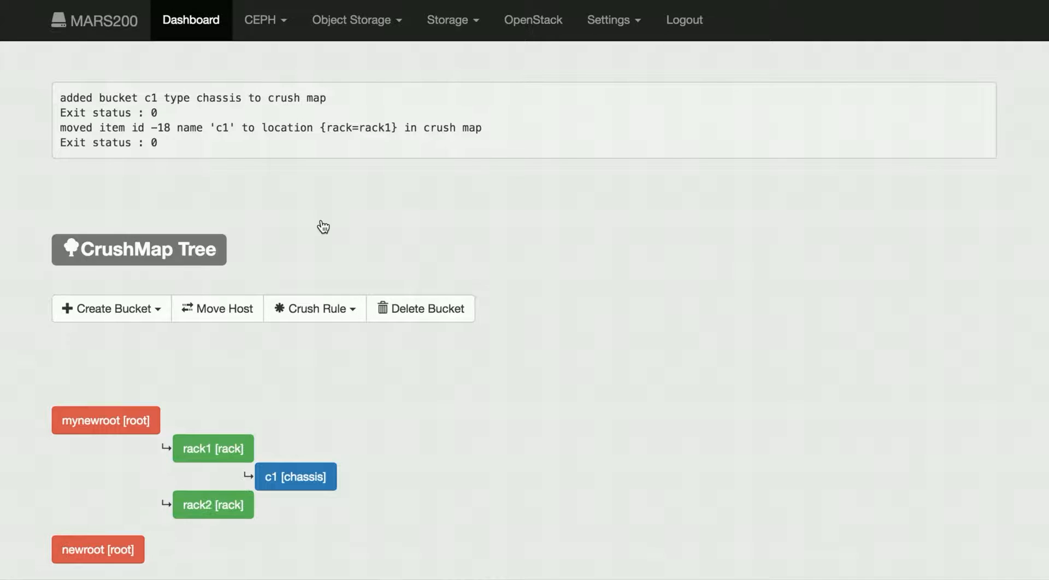
# Step: Create a chassis bucket named c2 inside rack1
pyautogui.click(91, 310)
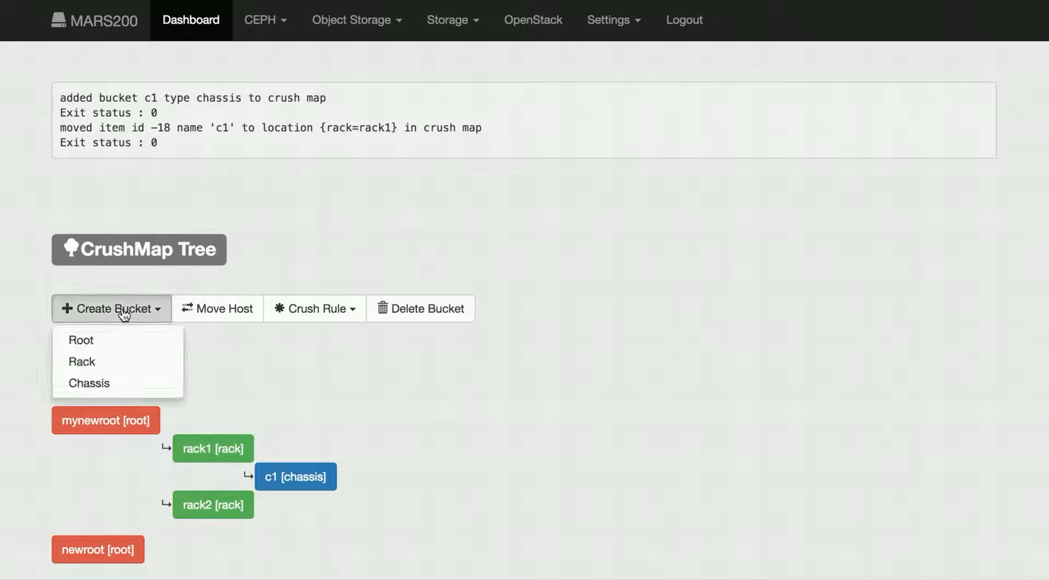
pyautogui.click(123, 380)
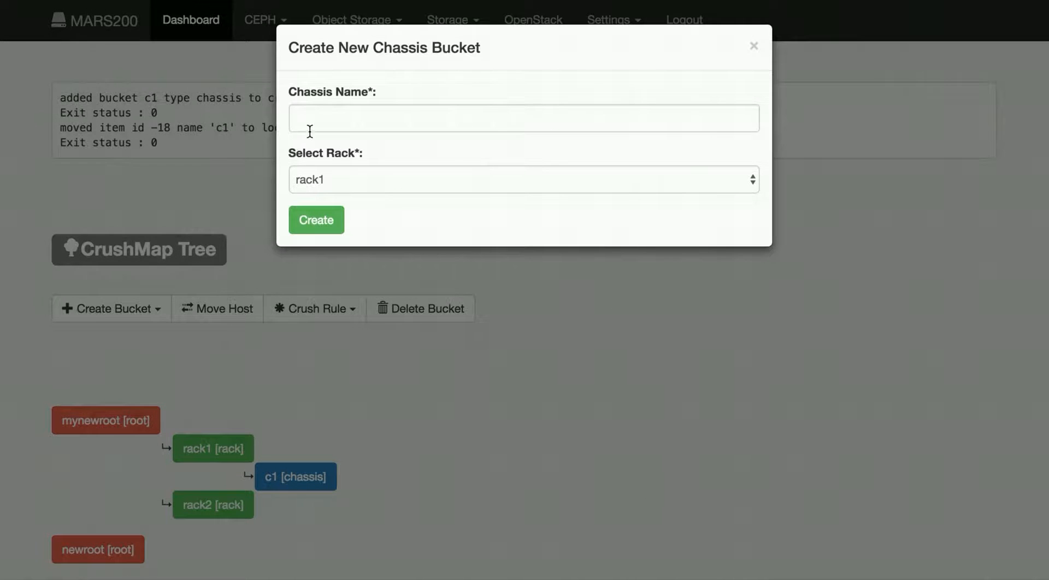
pyautogui.click(325, 118)
pyautogui.write('c2')
pyautogui.click(324, 224)
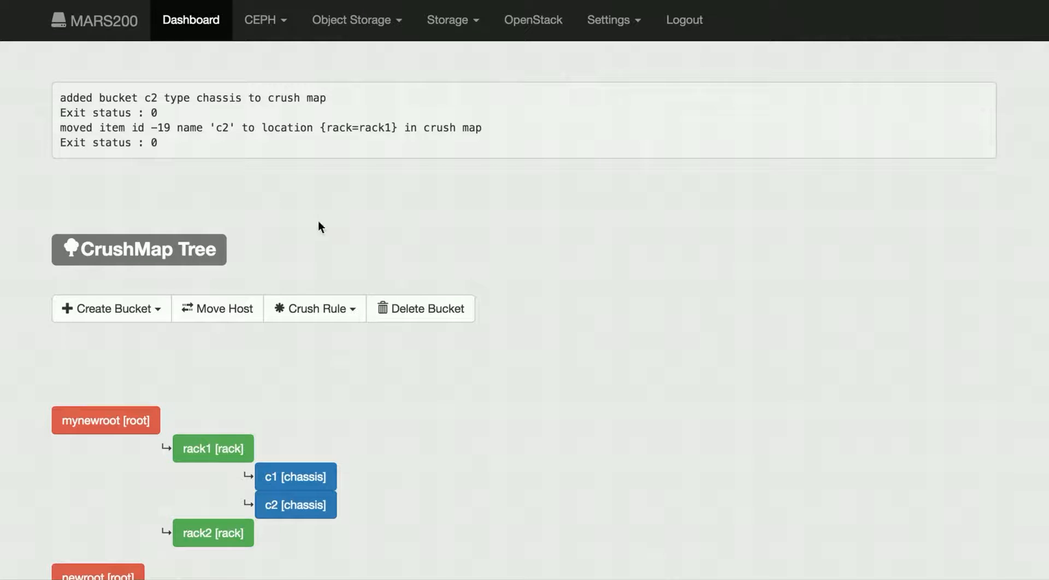
# Step: Try to create another chassis named c2 inside rack2
pyautogui.scroll(-3, 11, 251)
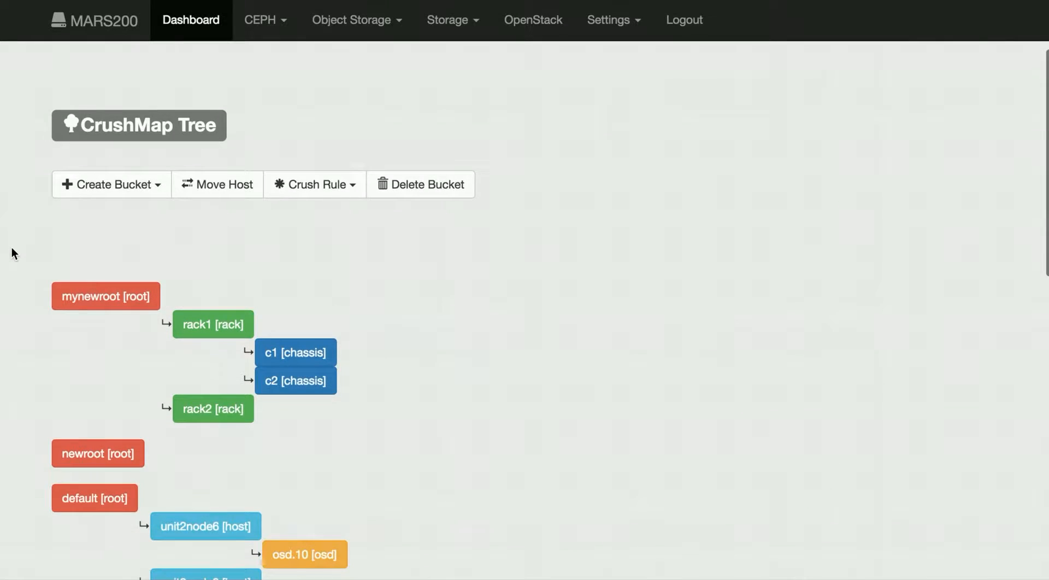
pyautogui.click(101, 186)
pyautogui.click(108, 258)
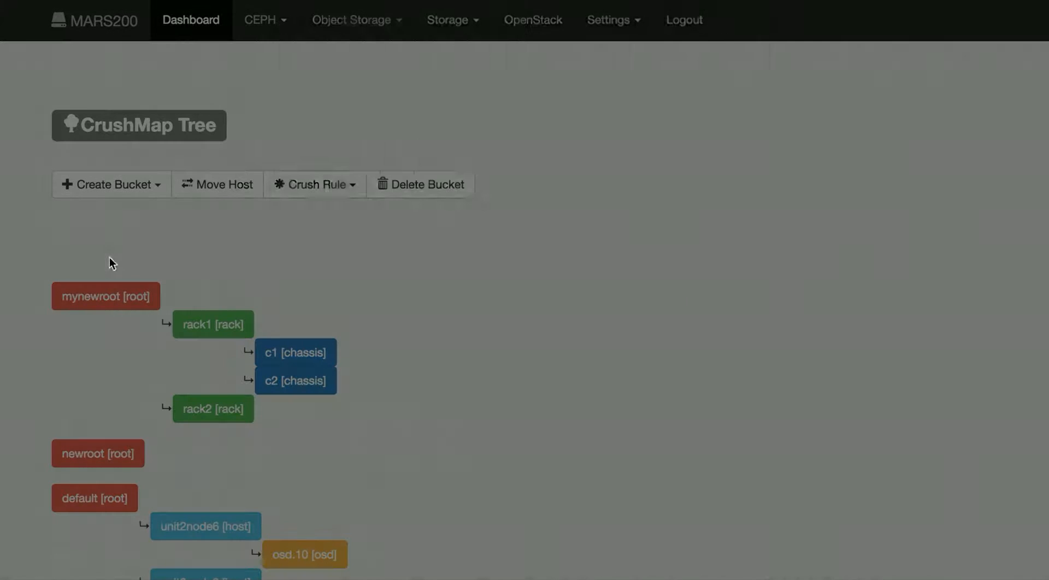
pyautogui.click(334, 117)
pyautogui.write('c2')
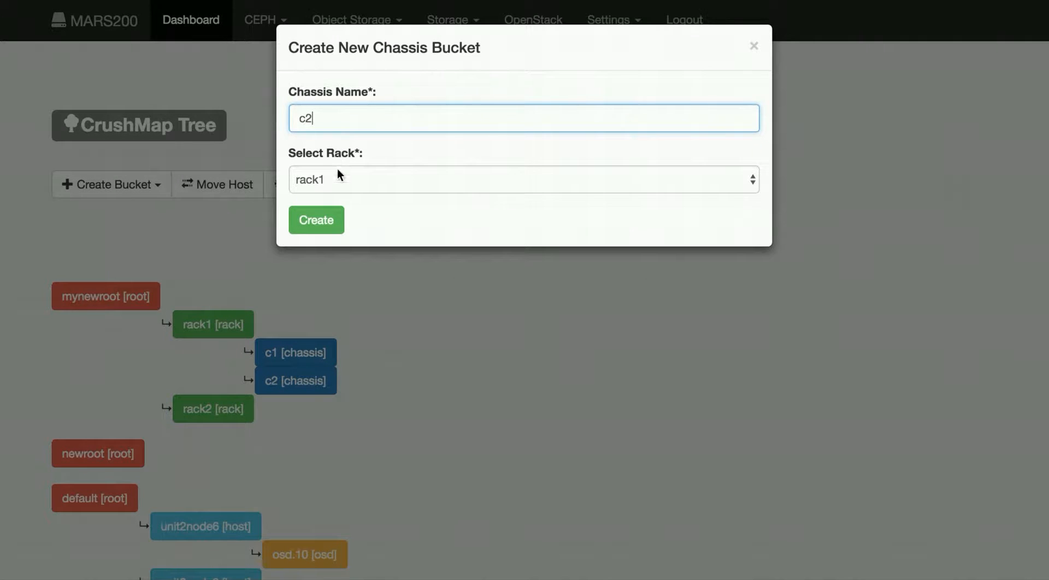
pyautogui.click(339, 175)
pyautogui.click(346, 200)
pyautogui.click(328, 219)
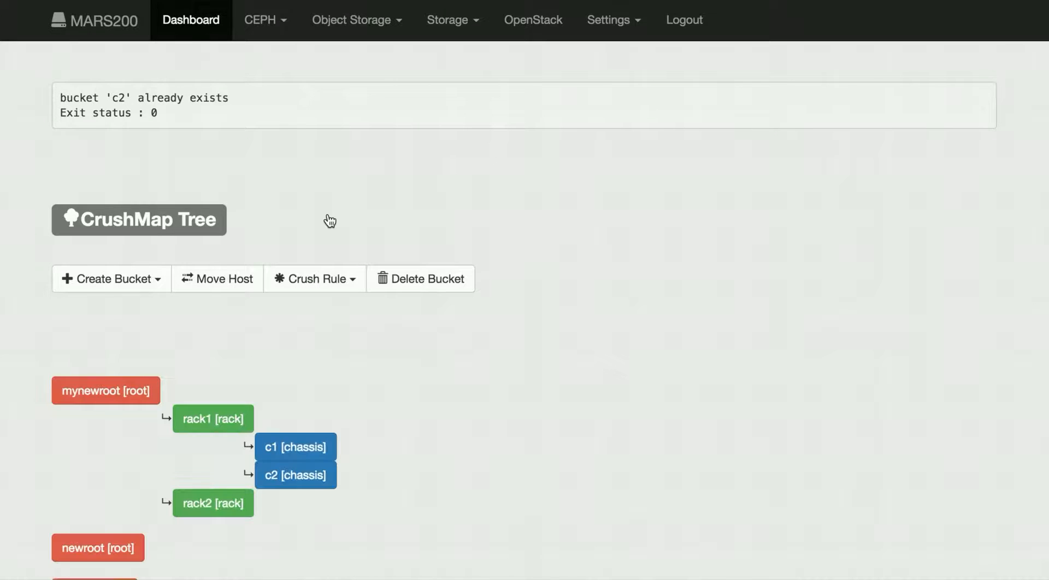
# Step: Create a chassis bucket named c3 inside rack2
pyautogui.moveTo(93, 98); pyautogui.dragTo(150, 98)
pyautogui.click(119, 280)
pyautogui.click(139, 352)
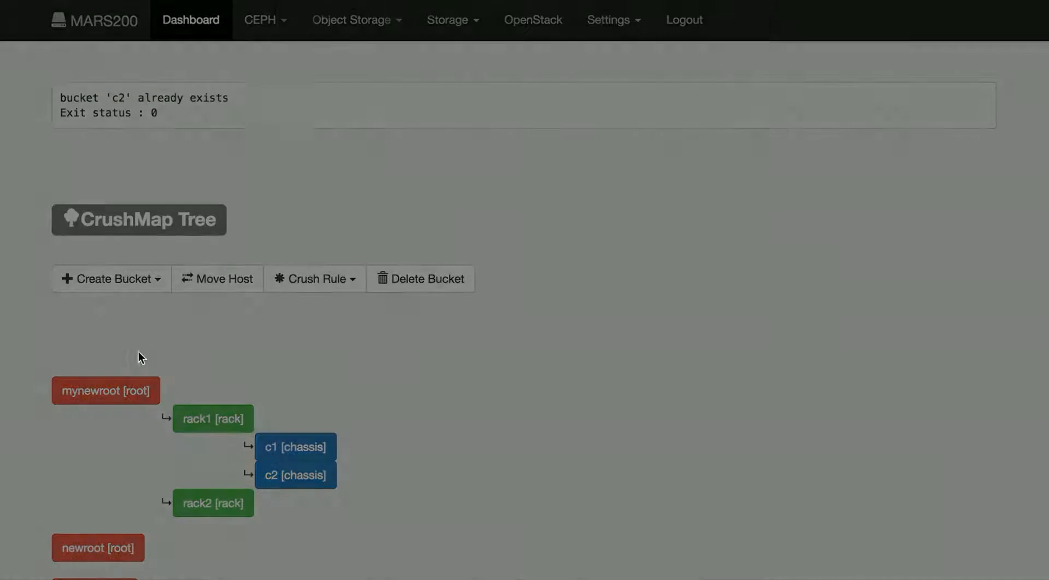
pyautogui.click(334, 121)
pyautogui.write('c3')
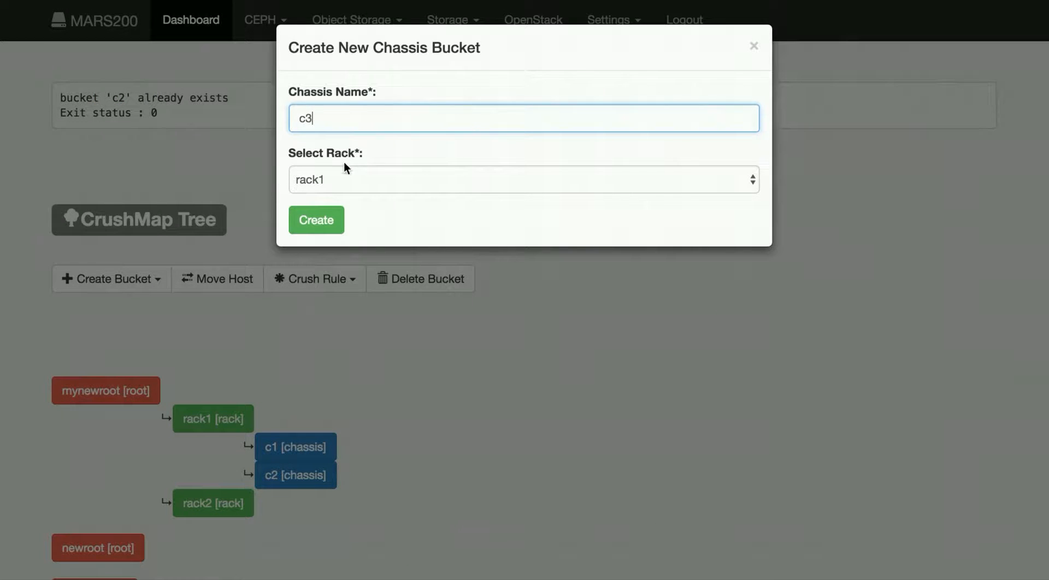
pyautogui.click(344, 180)
pyautogui.click(343, 197)
pyautogui.click(325, 228)
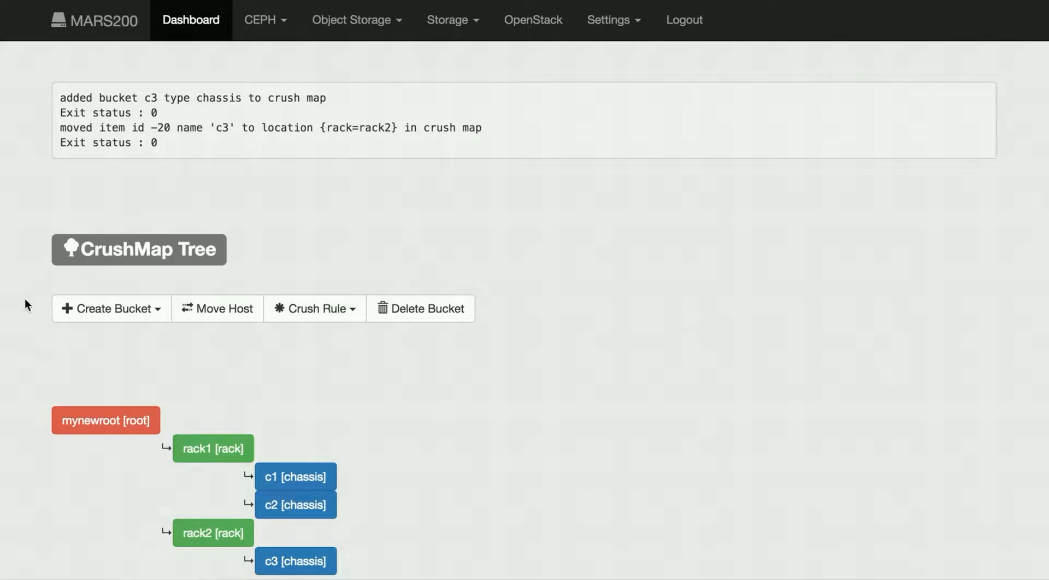
# Step: Scroll through the CRUSH tree to review the new racks and chassis under mynewroot
pyautogui.scroll(-4, 25, 299)
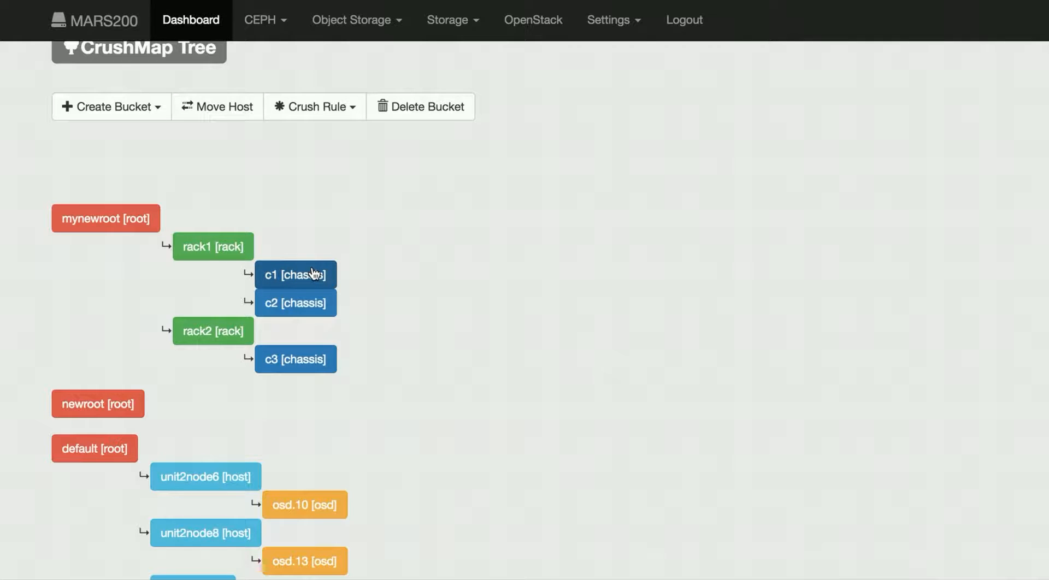
pyautogui.click(300, 300)
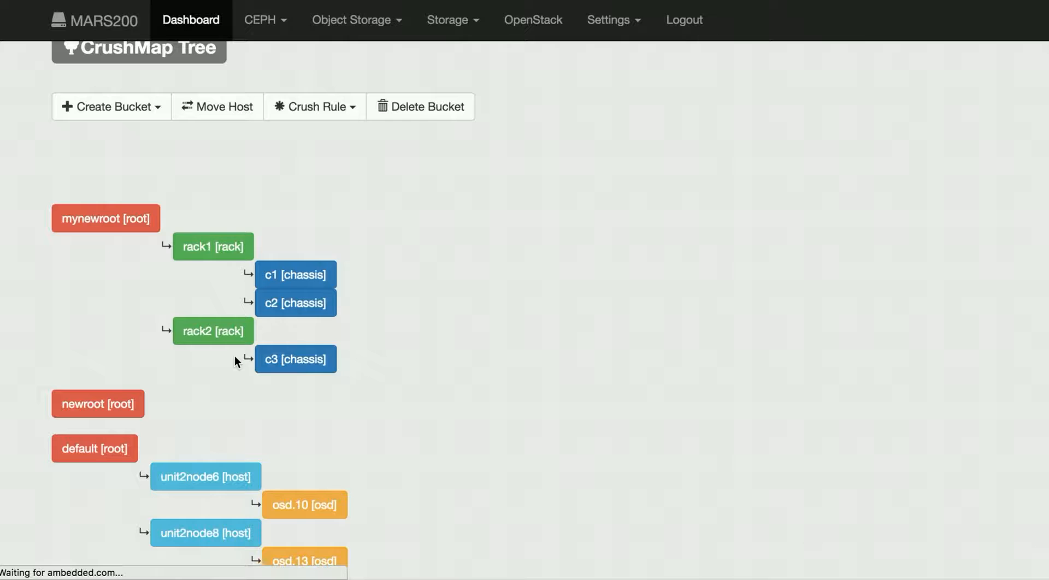
pyautogui.scroll(-3, 235, 358)
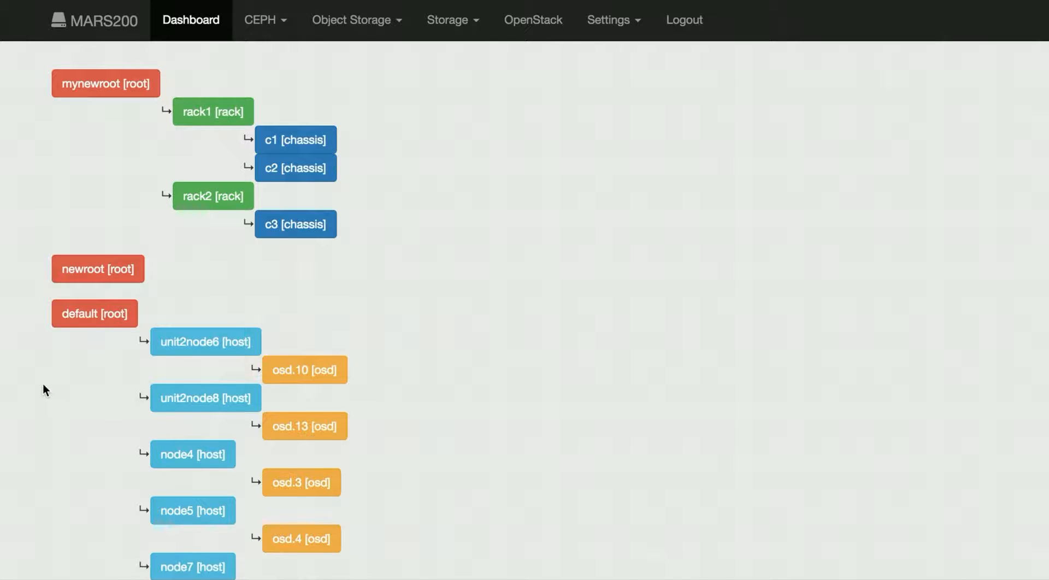
pyautogui.scroll(-5, 44, 385)
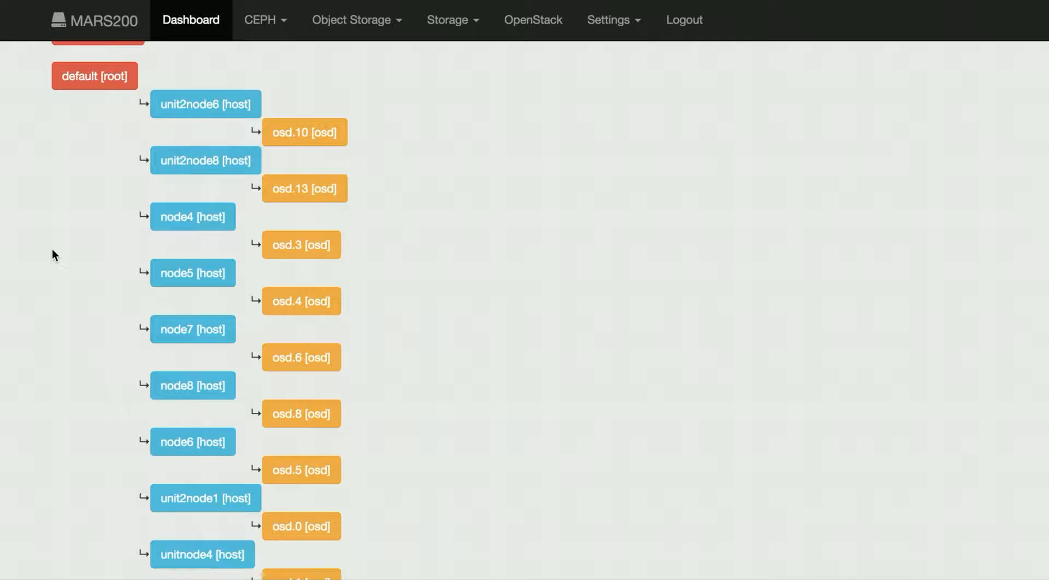
pyautogui.scroll(10, 52, 248)
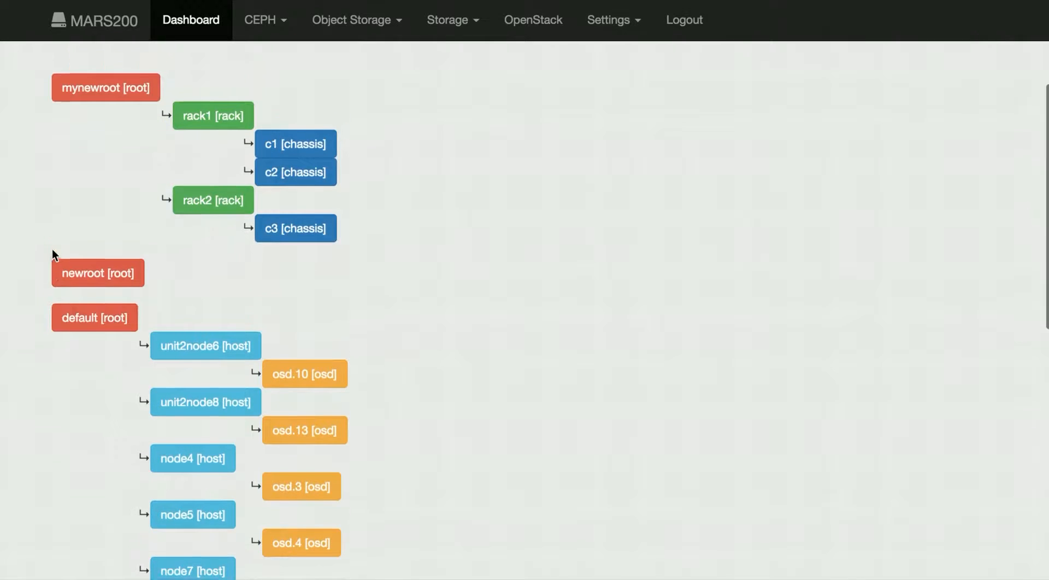
# Step: Open the list of crush rules and examine each rule's name, root and type
pyautogui.click(364, 181)
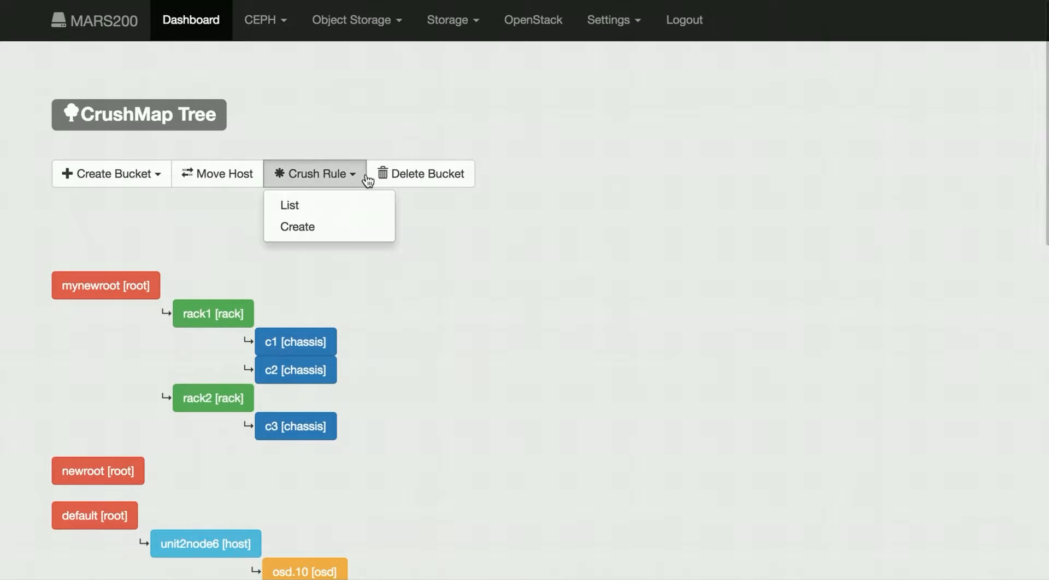
pyautogui.click(355, 203)
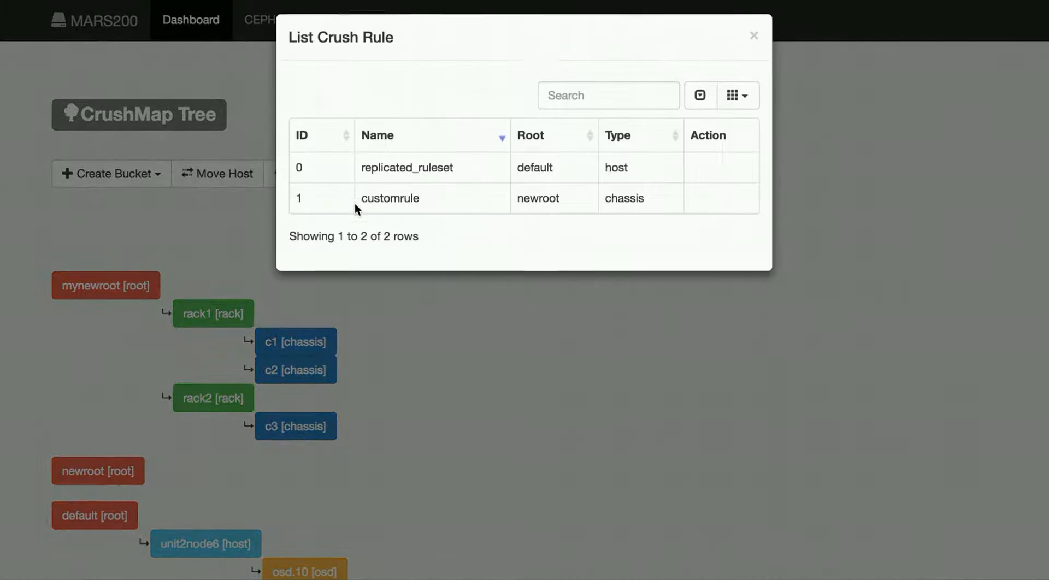
pyautogui.doubleClick(387, 177)
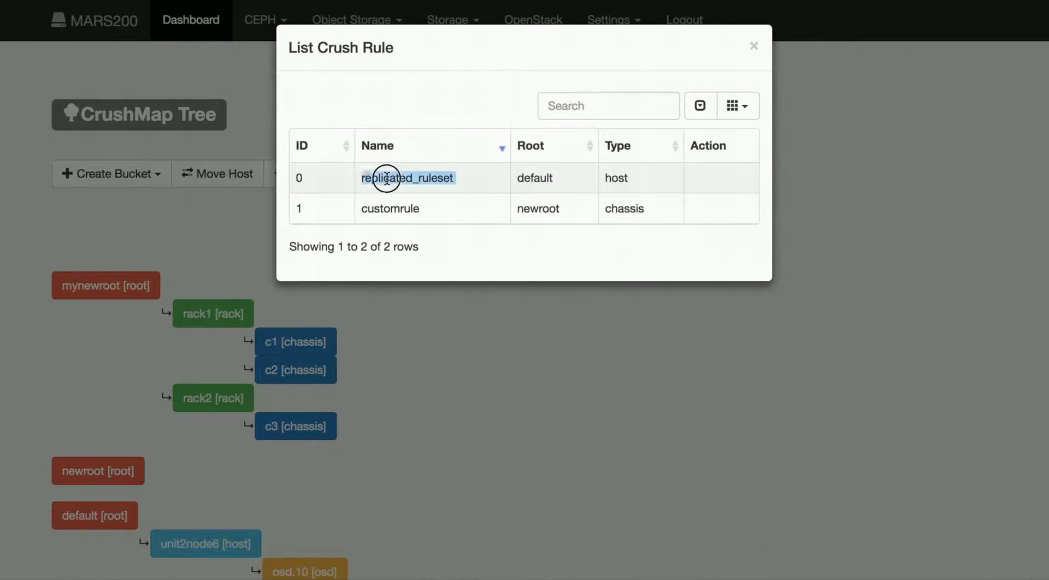
pyautogui.doubleClick(616, 177)
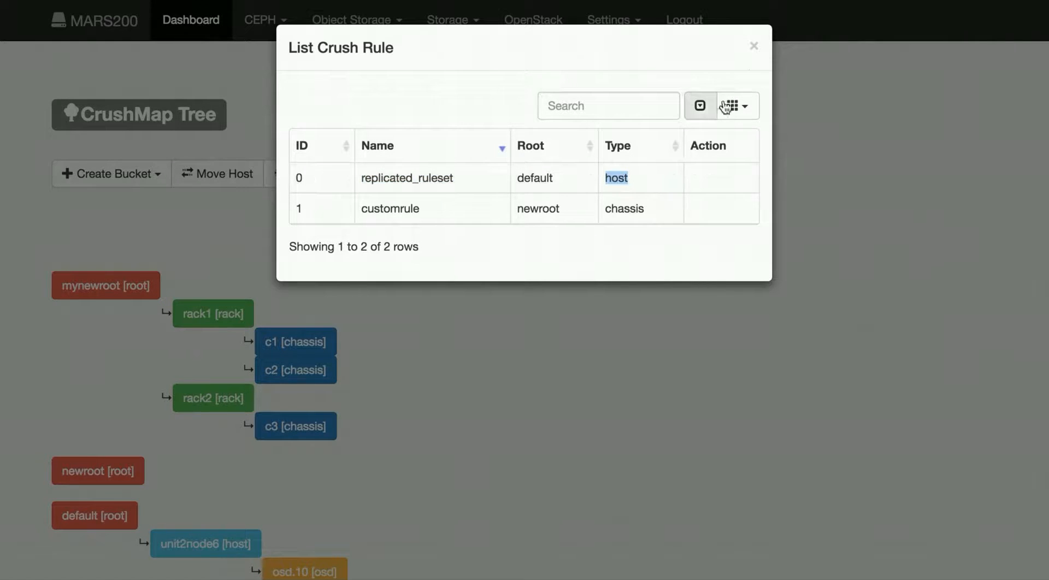
# Step: Close the crush rule list and scroll through the CRUSH tree to review the hierarchy
pyautogui.click(754, 46)
pyautogui.scroll(-1, 597, 262)
pyautogui.scroll(-3, 597, 262)
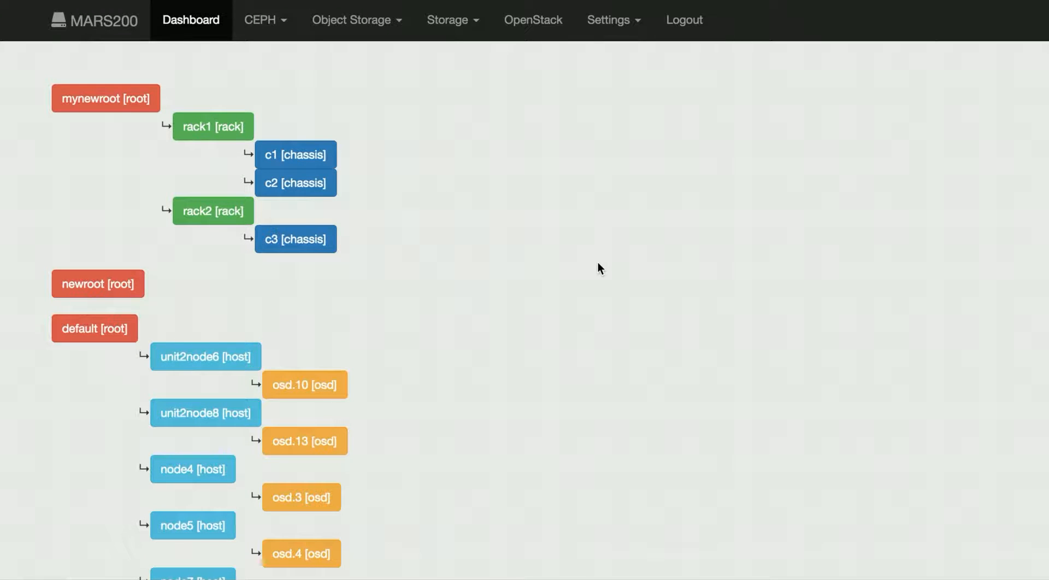
pyautogui.scroll(-2, 597, 262)
pyautogui.scroll(-2, 598, 264)
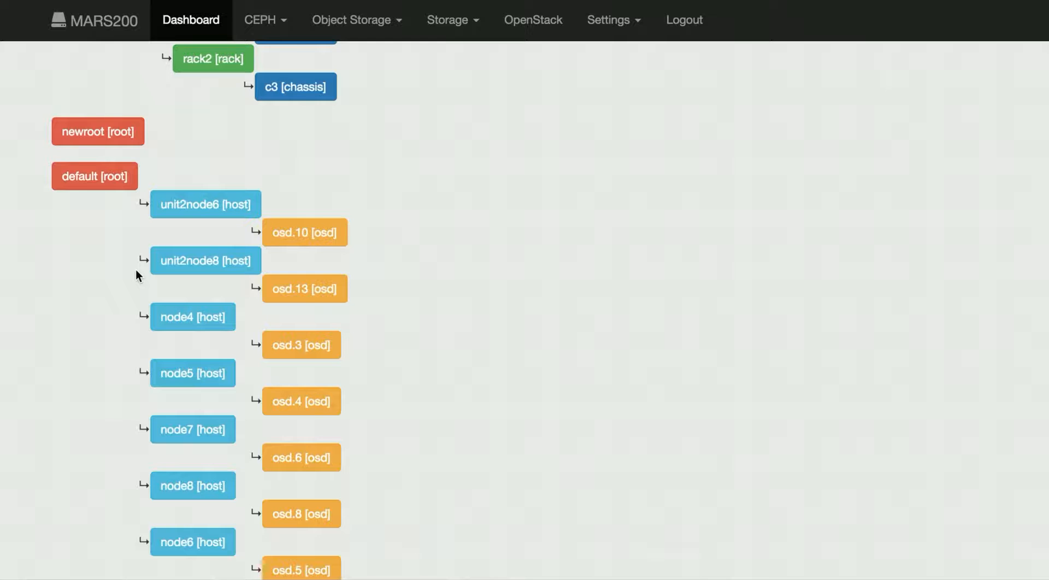
pyautogui.scroll(5, 136, 271)
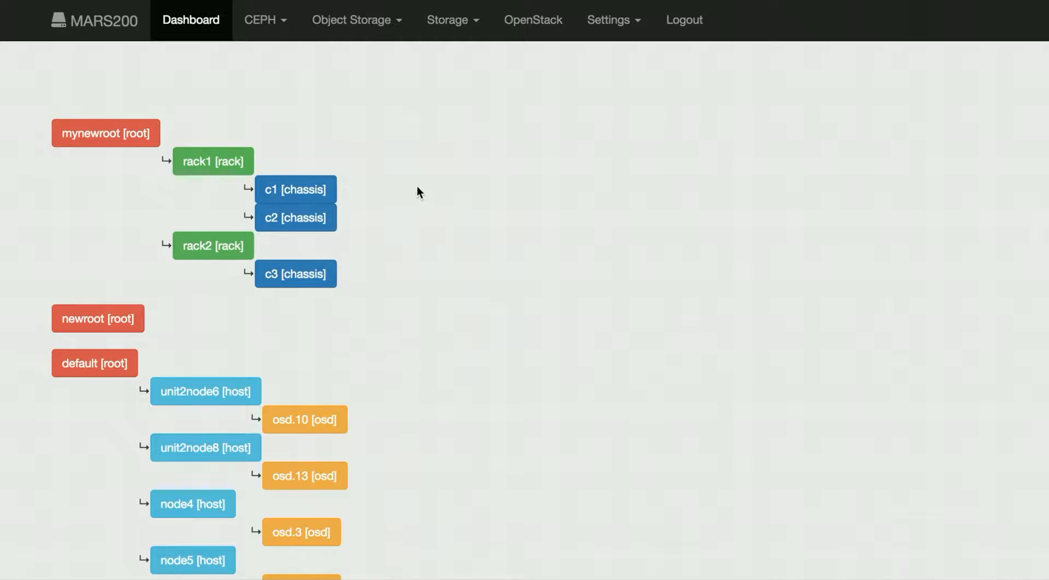
pyautogui.scroll(1, 417, 187)
pyautogui.scroll(2, 417, 186)
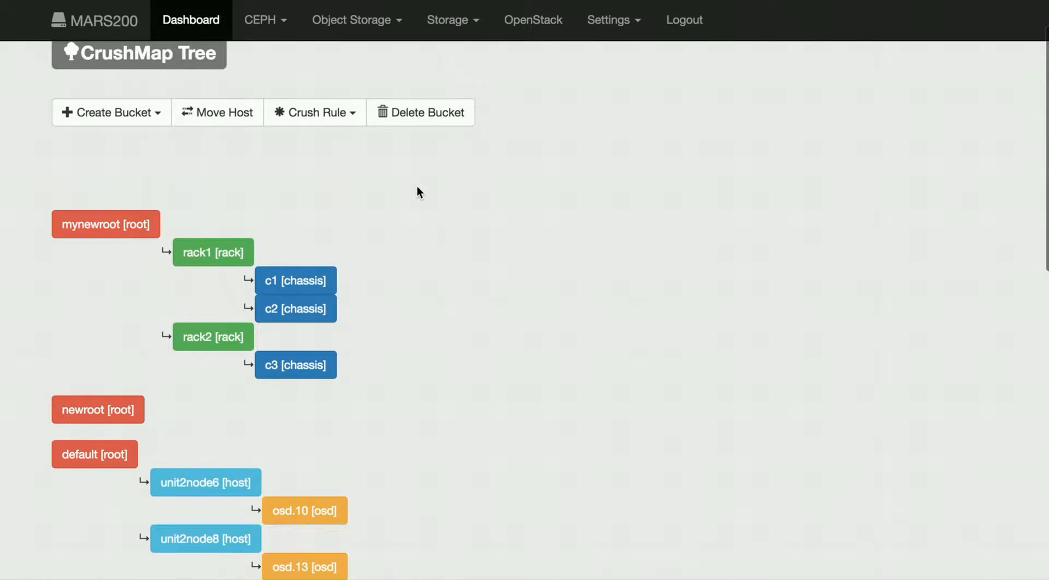
# Step: Create a crush rule named mynewruleset with root mynewroot and placement type Chassis
pyautogui.click(348, 122)
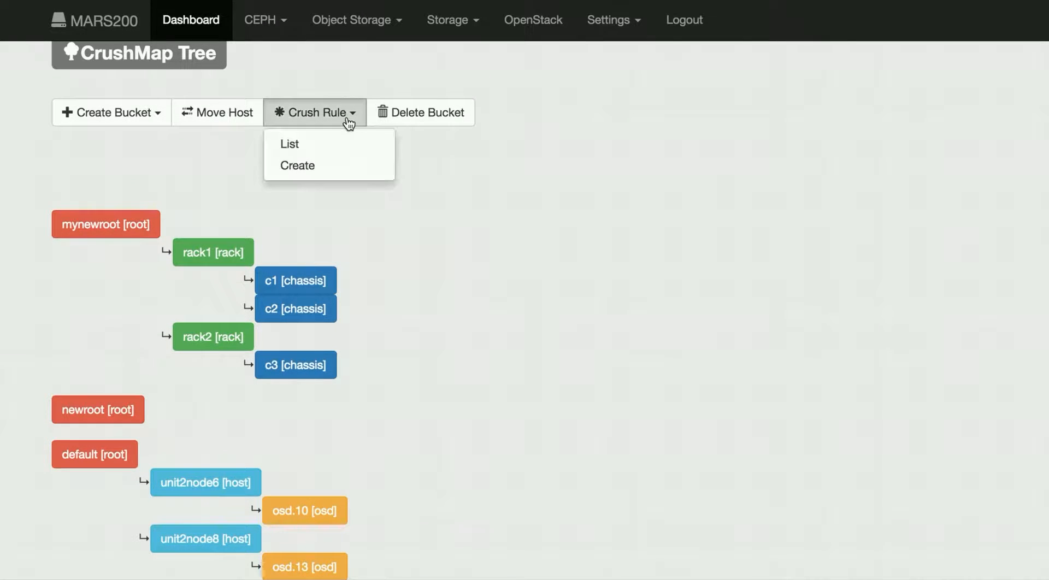
pyautogui.click(343, 166)
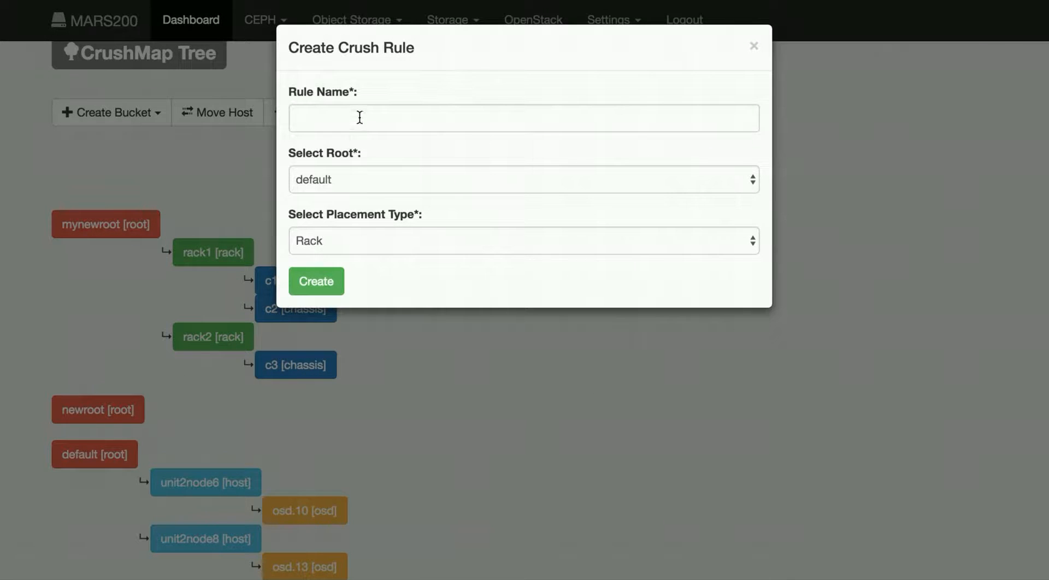
pyautogui.click(359, 117)
pyautogui.write('m')
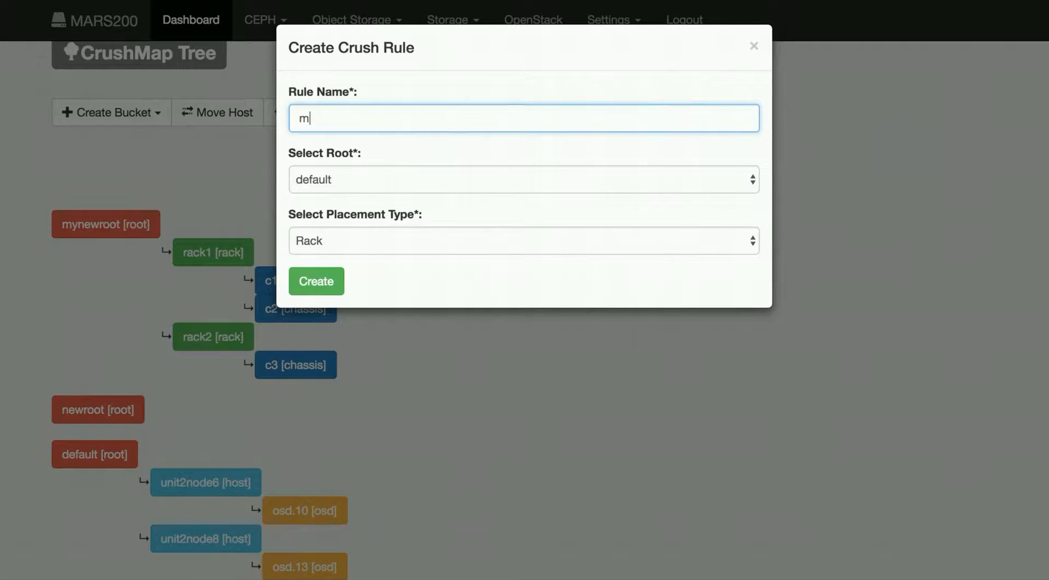
pyautogui.write('ynewruleset')
pyautogui.click(377, 179)
pyautogui.click(376, 193)
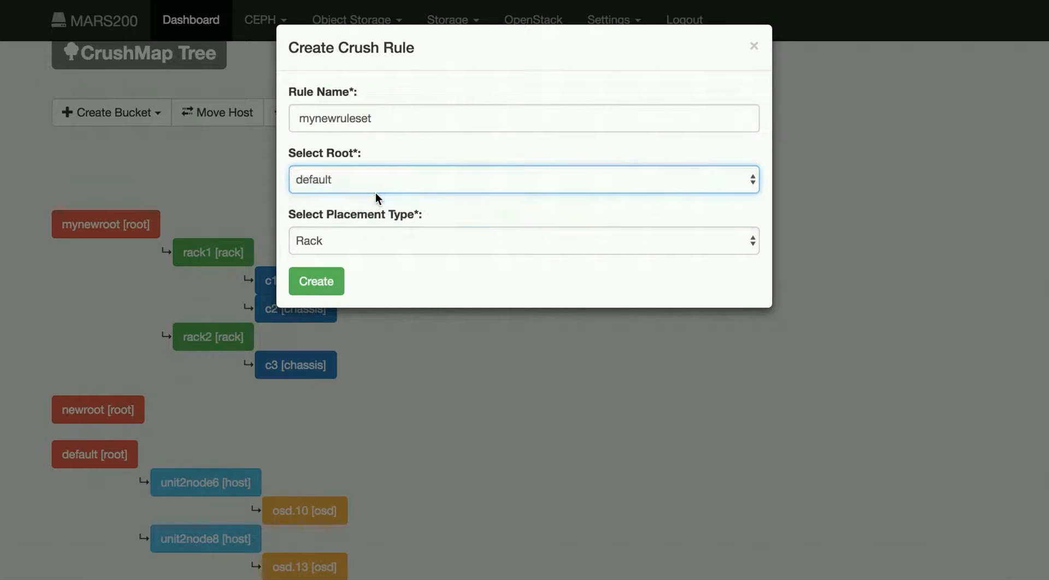
pyautogui.click(382, 241)
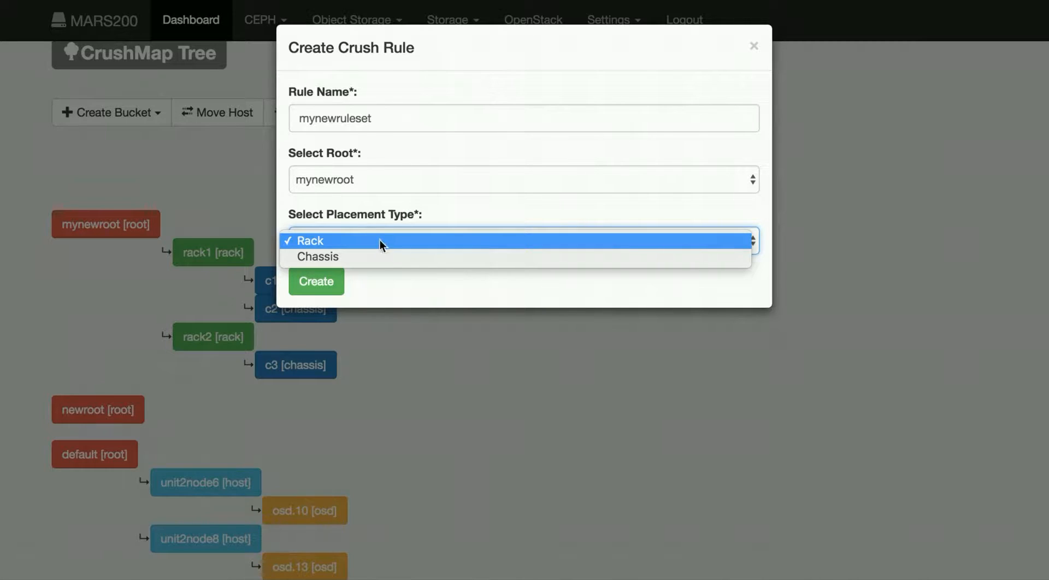
pyautogui.click(380, 259)
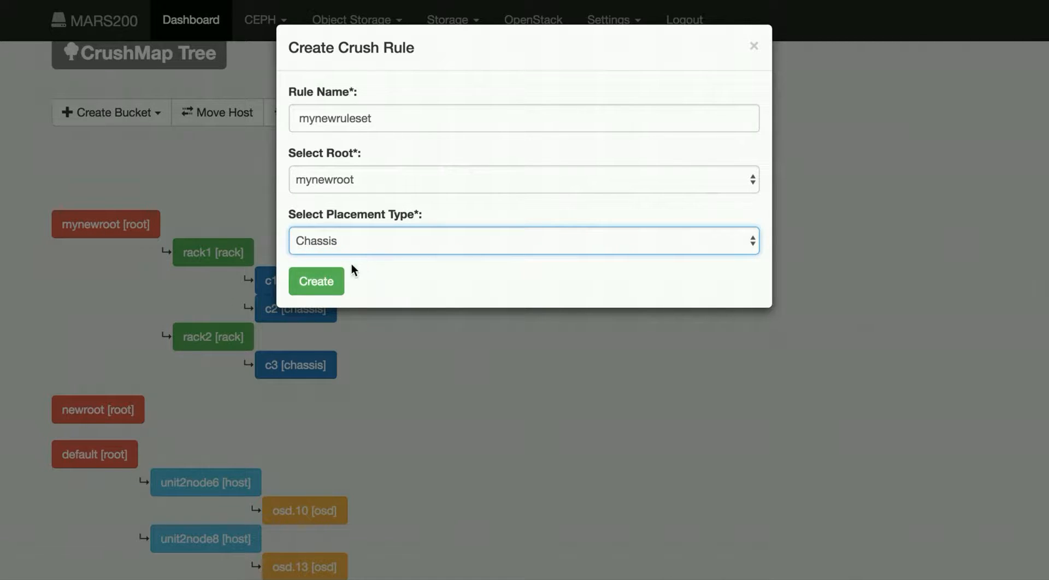
pyautogui.click(330, 283)
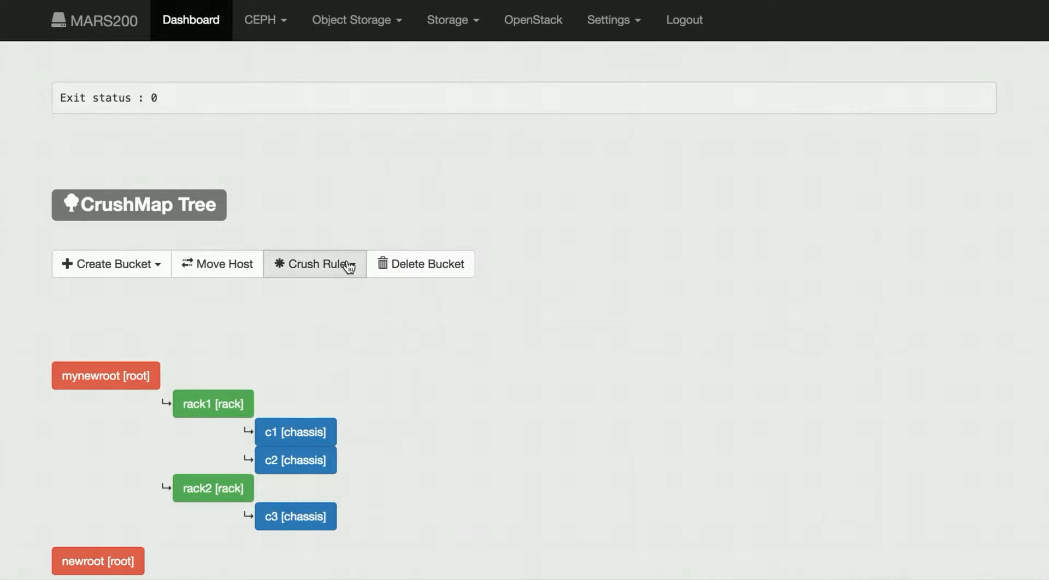
# Step: Open the list of crush rules, examine the new mynewruleset entry, and close the list
pyautogui.click(346, 266)
pyautogui.click(347, 289)
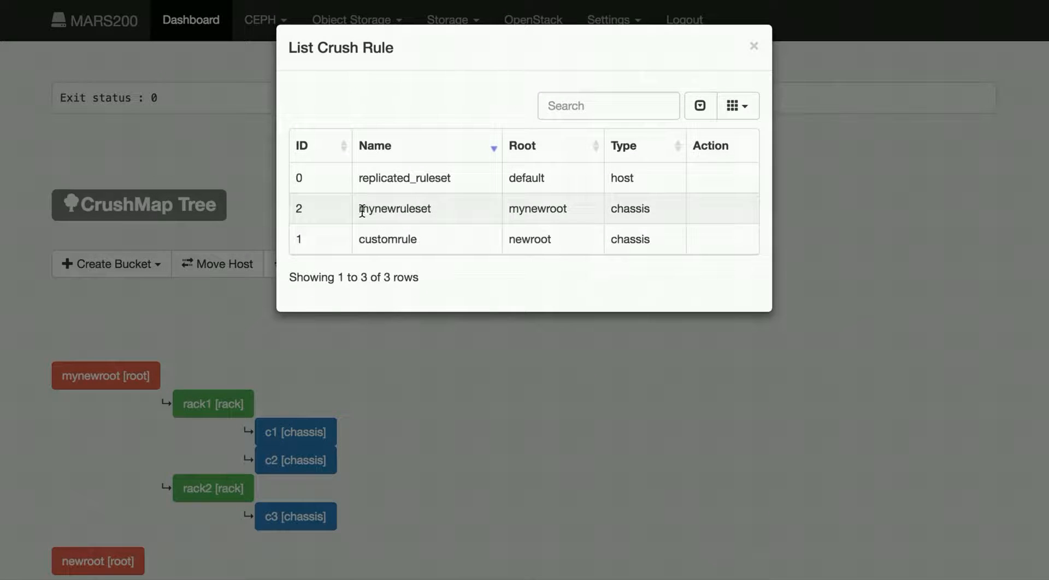
pyautogui.doubleClick(407, 208)
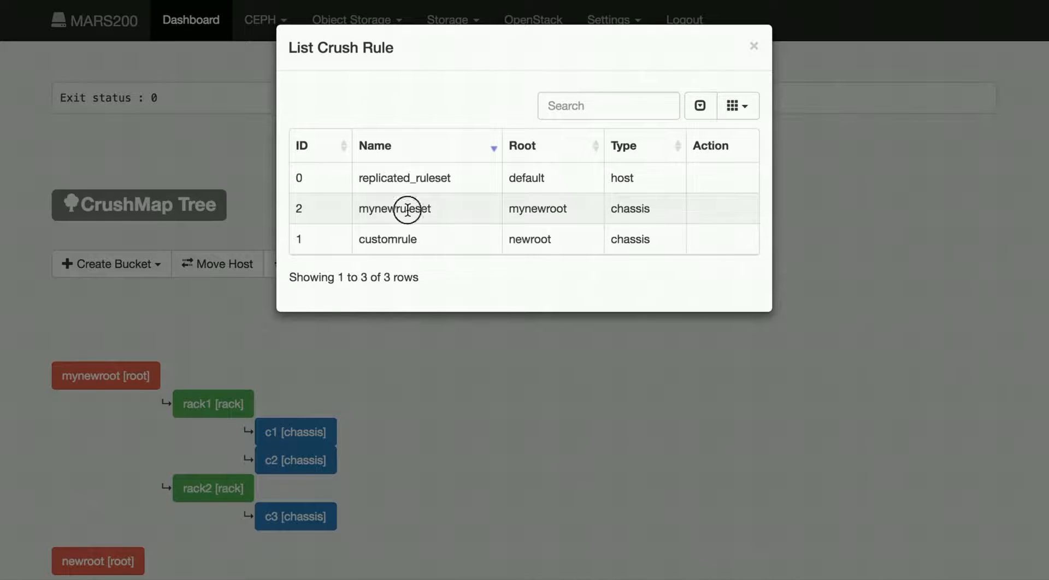
pyautogui.doubleClick(616, 209)
pyautogui.click(754, 47)
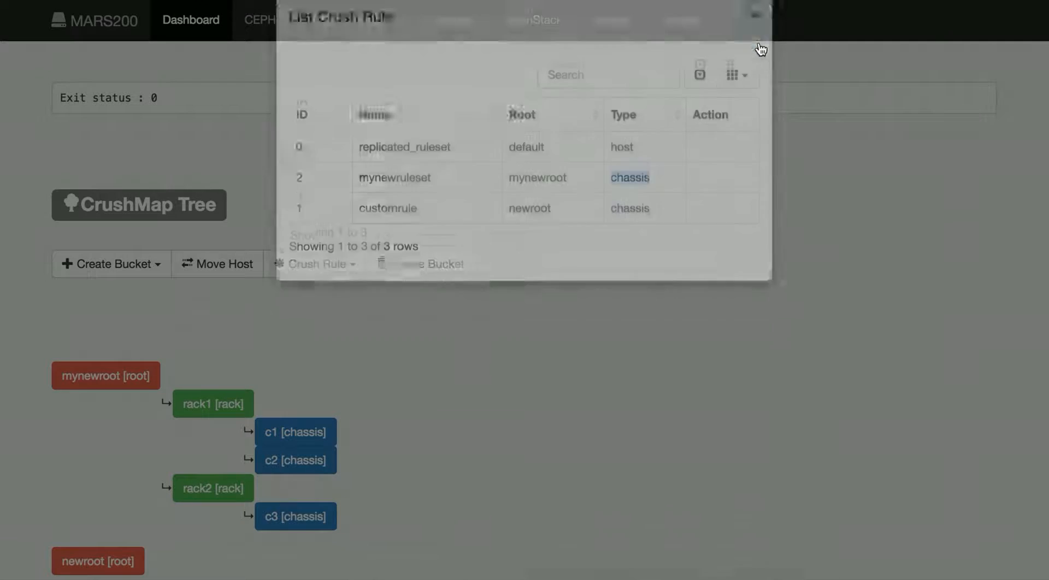
# Step: Create a replicated pool named pool1 with replica size 2 using the mynewruleset crush rule
pyautogui.click(289, 24)
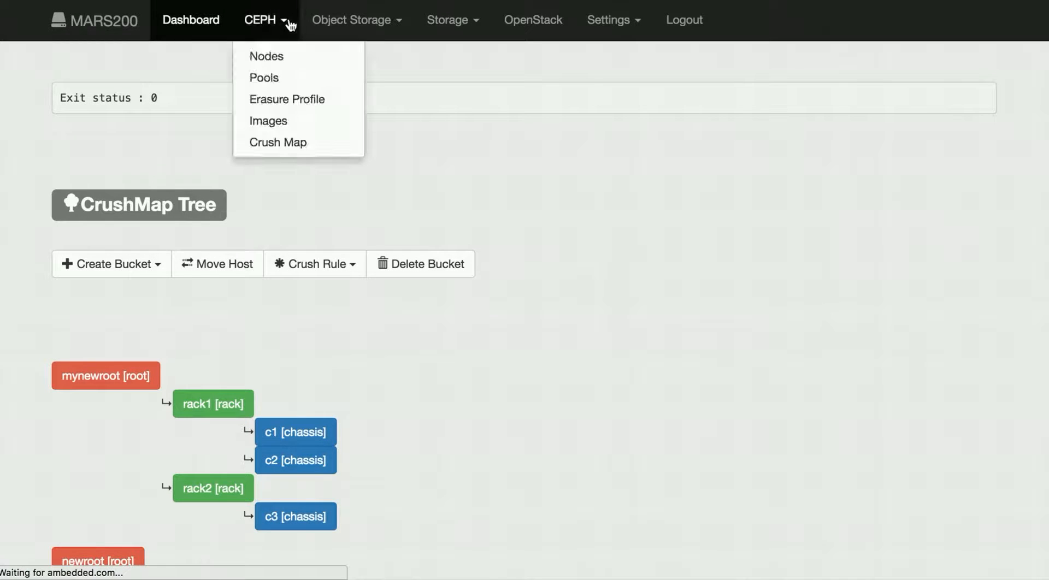
pyautogui.click(291, 80)
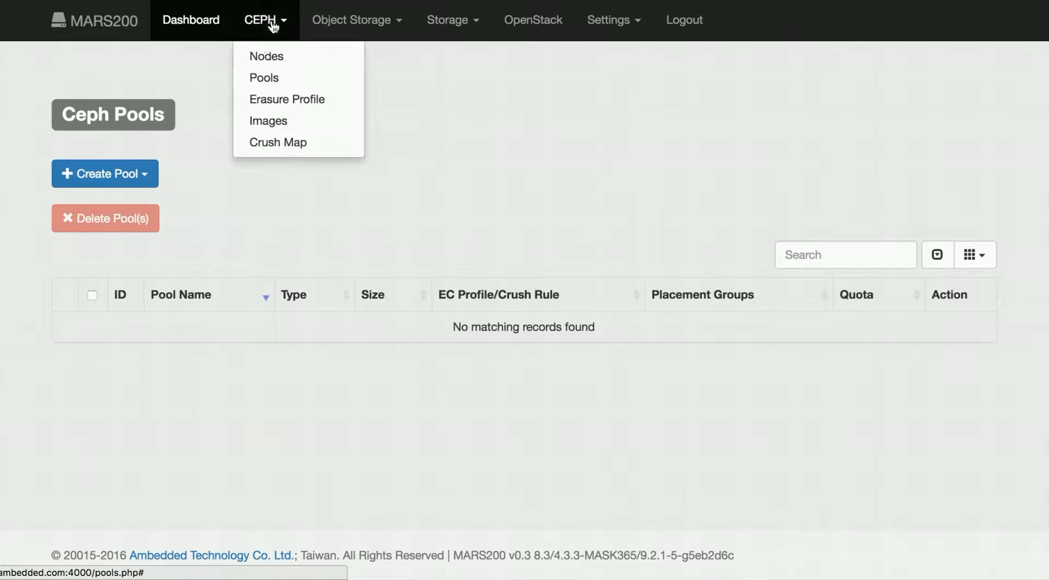
pyautogui.click(146, 182)
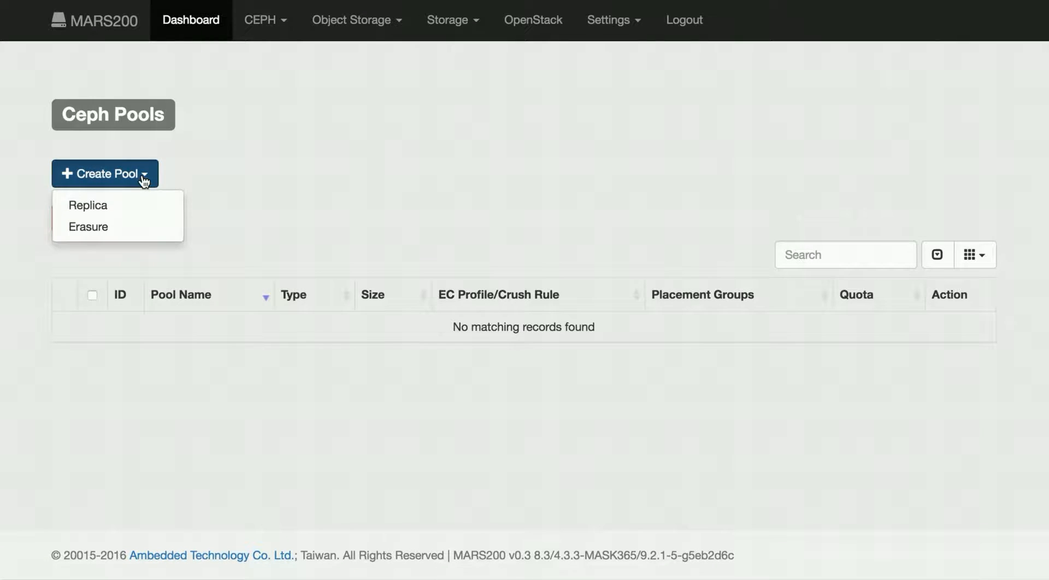
pyautogui.click(136, 204)
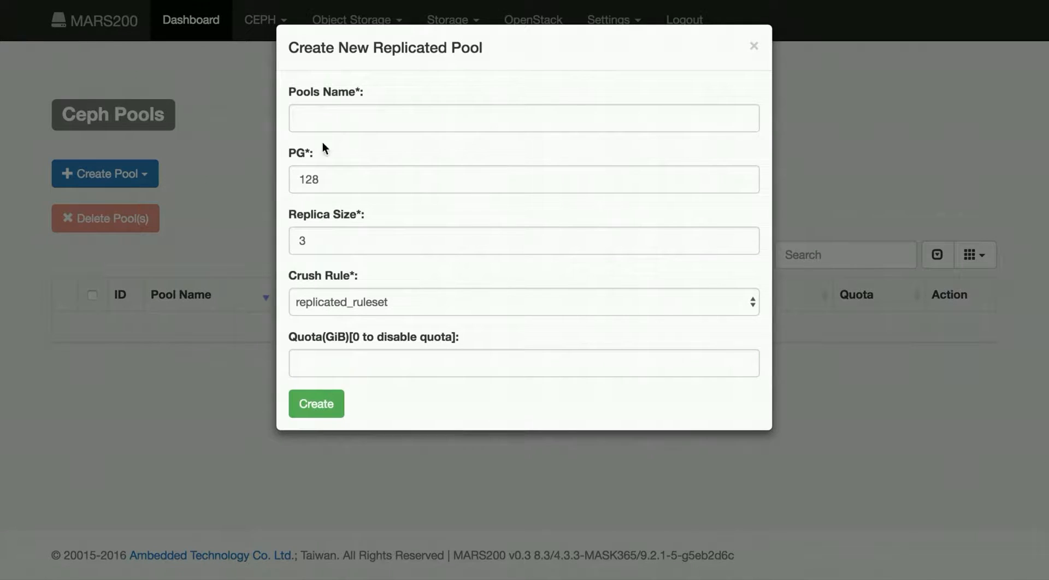
pyautogui.click(339, 118)
pyautogui.write('pool')
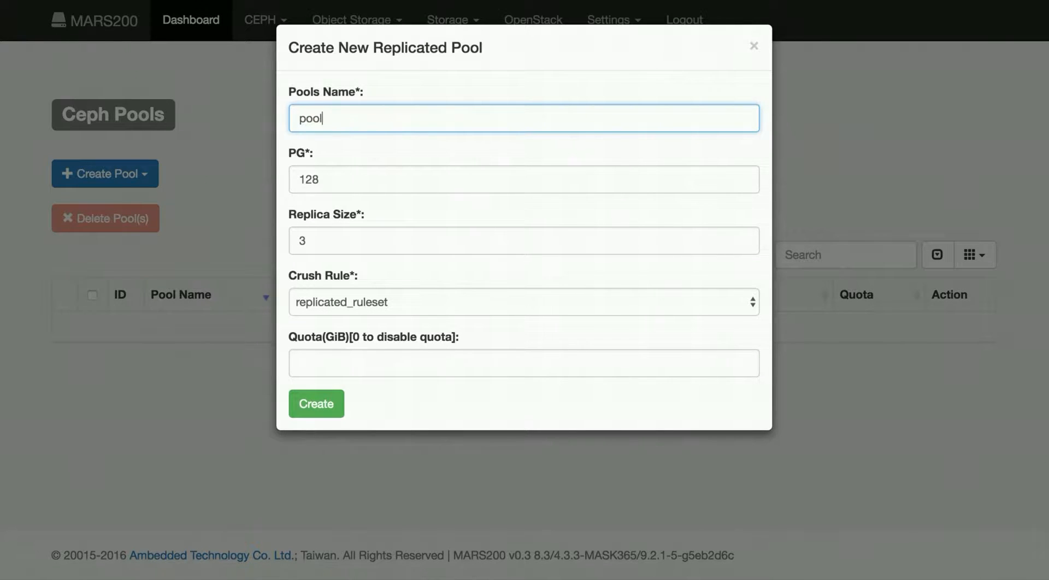
pyautogui.write('1')
pyautogui.doubleClick(341, 239)
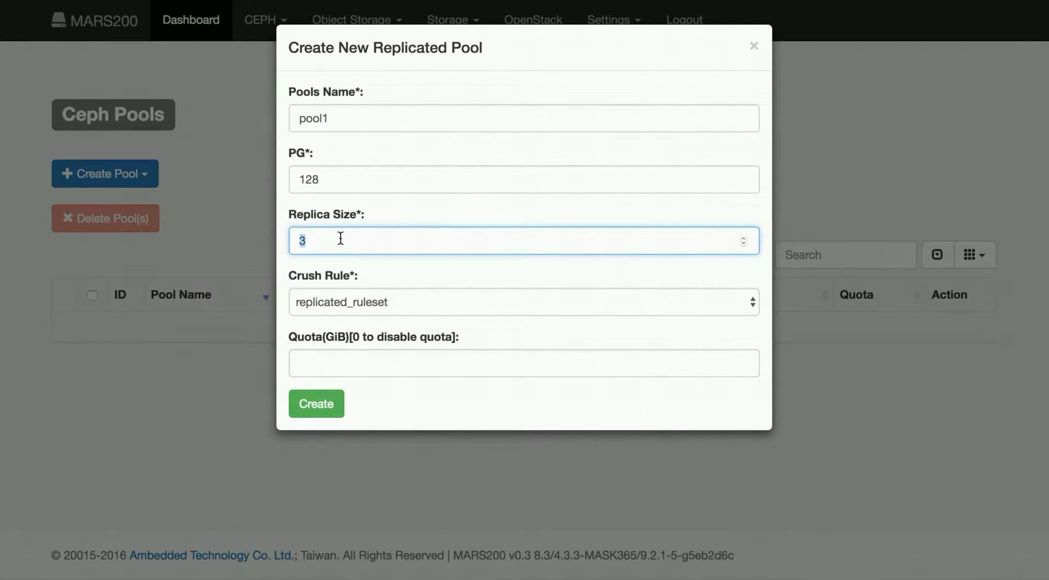
pyautogui.write('2')
pyautogui.click(343, 304)
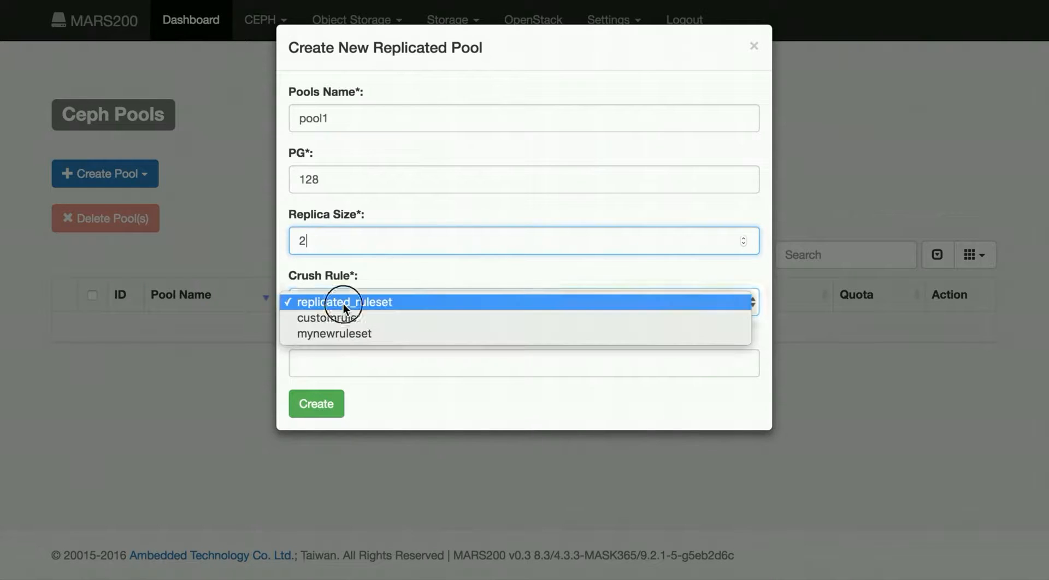
pyautogui.click(359, 302)
pyautogui.moveTo(299, 274); pyautogui.dragTo(360, 271)
pyautogui.click(361, 306)
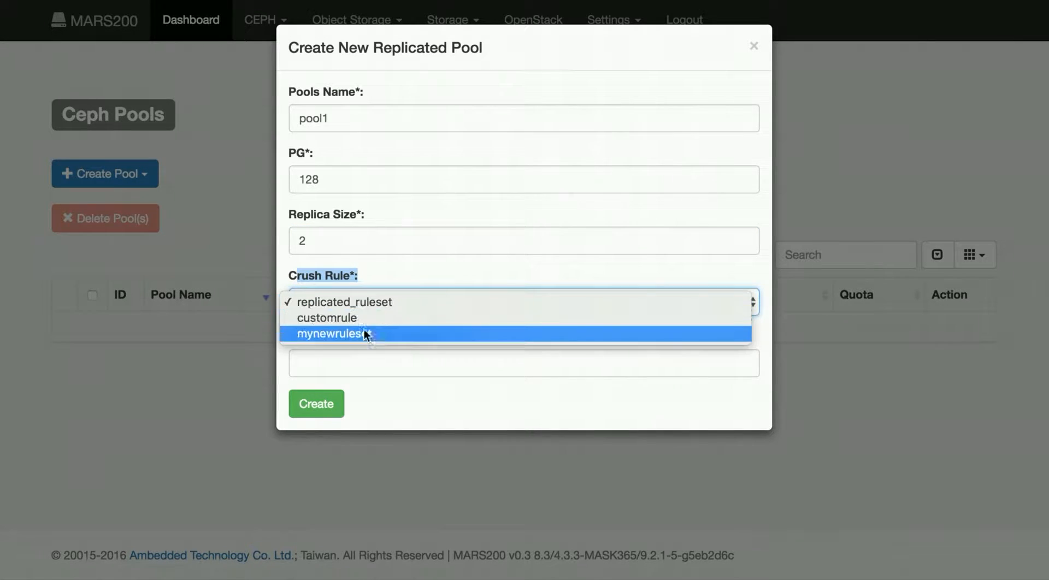
pyautogui.click(365, 337)
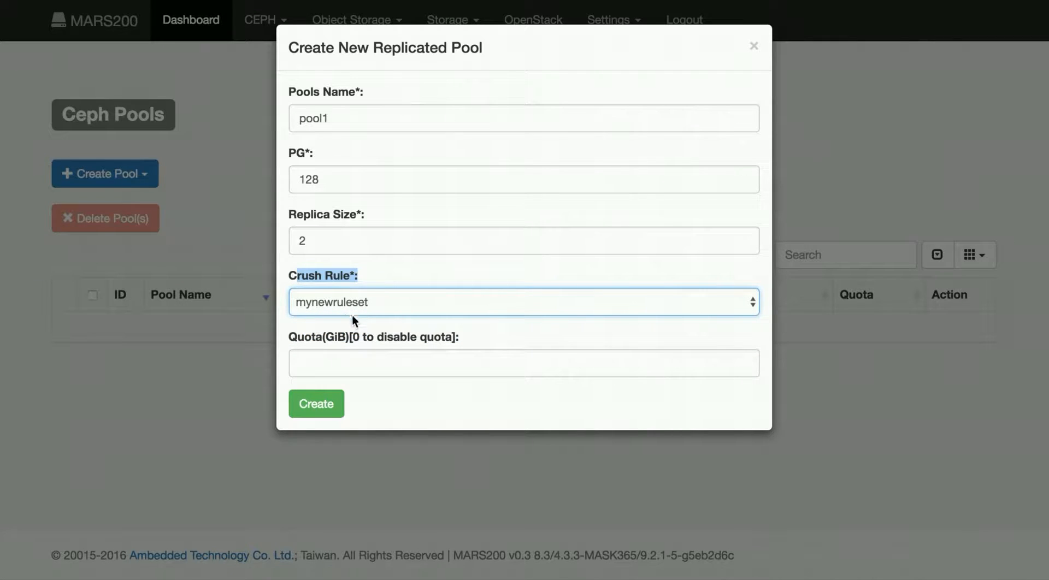
pyautogui.click(327, 407)
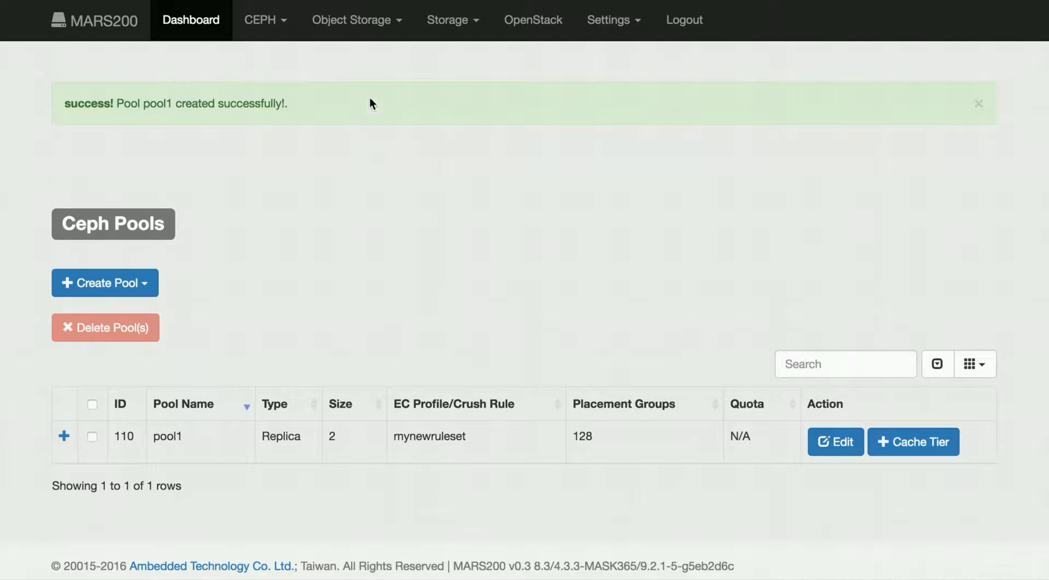
# Step: Return to the Crush Map page and scroll through the CRUSH tree
pyautogui.click(281, 21)
pyautogui.click(288, 121)
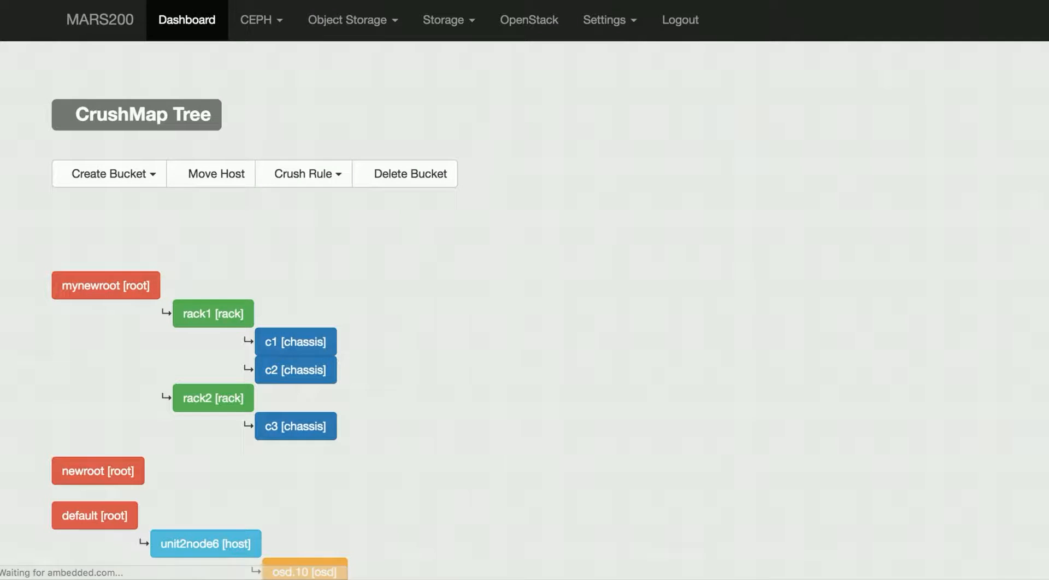
pyautogui.scroll(-1, 635, 281)
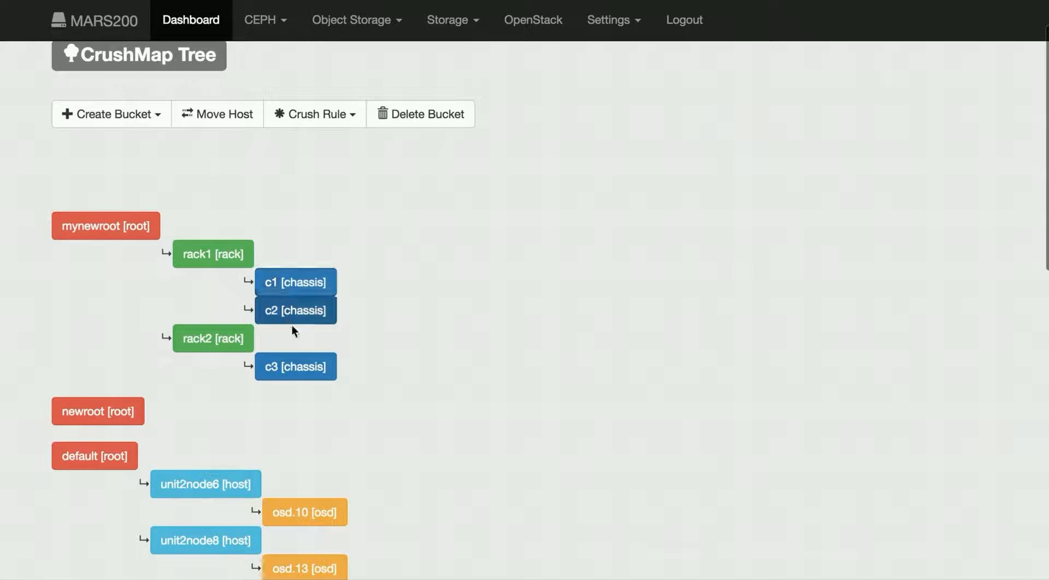
pyautogui.scroll(-1, 414, 341)
pyautogui.scroll(-1, 412, 337)
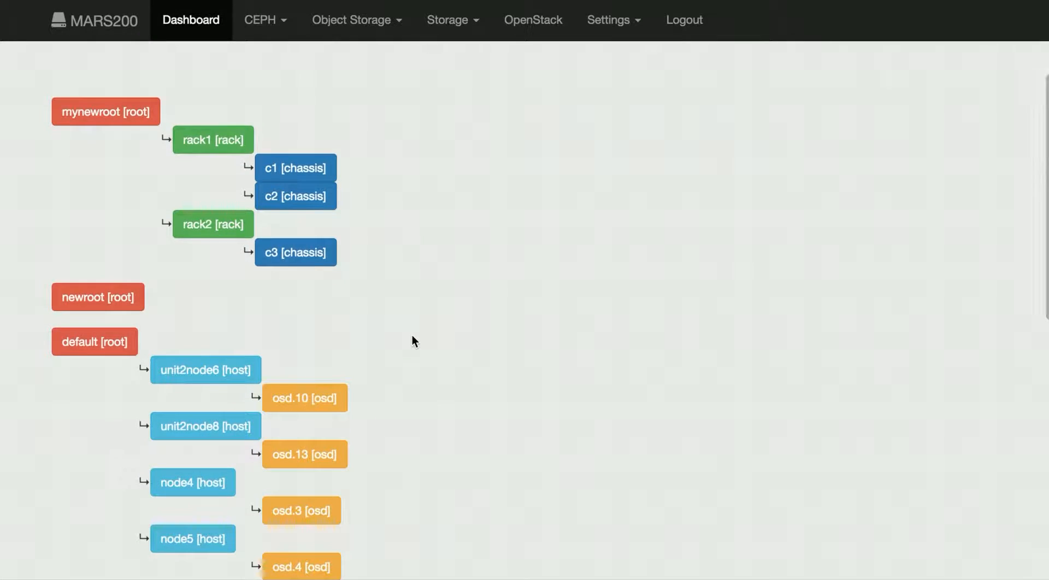
pyautogui.scroll(-1, 412, 338)
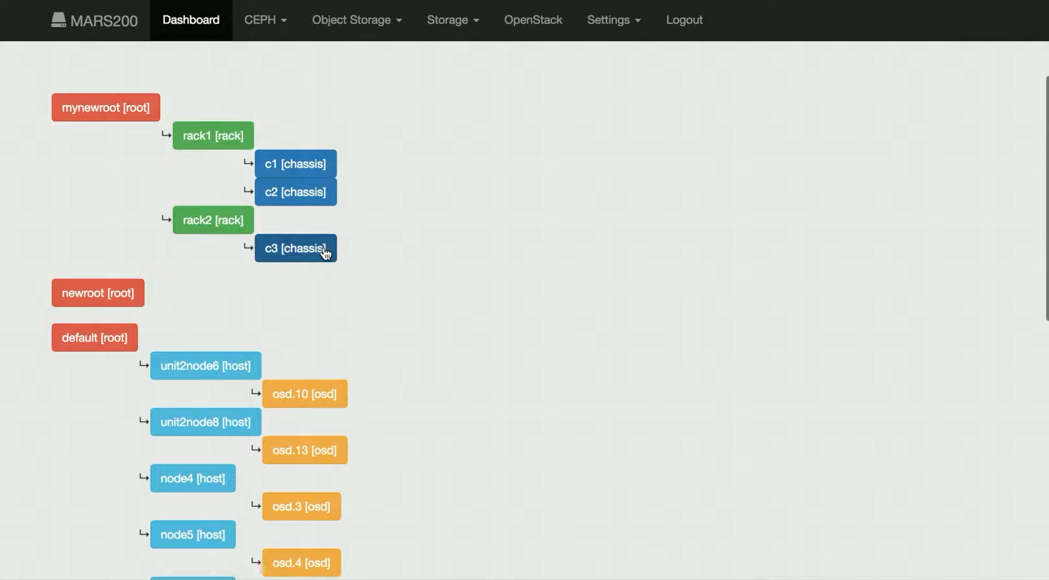
pyautogui.scroll(-1, 382, 265)
pyautogui.scroll(-1, 381, 260)
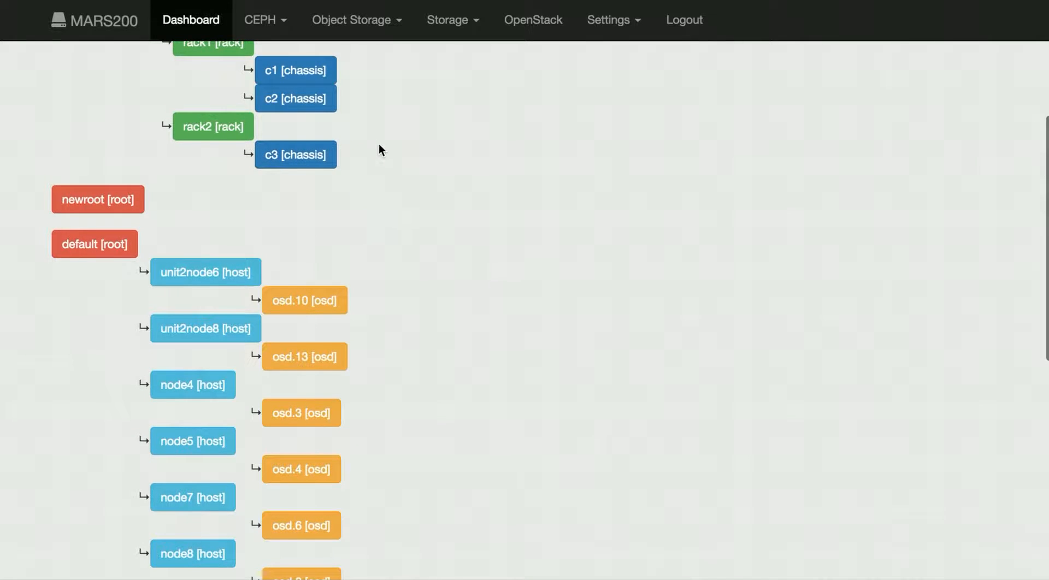
pyautogui.scroll(3, 379, 150)
pyautogui.scroll(1, 333, 178)
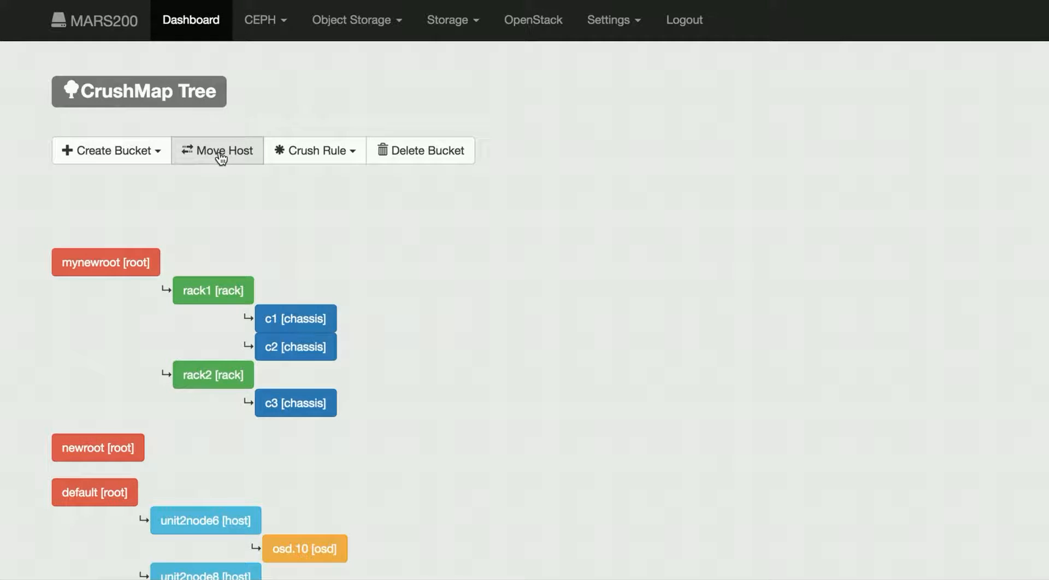
pyautogui.scroll(-10, 377, 243)
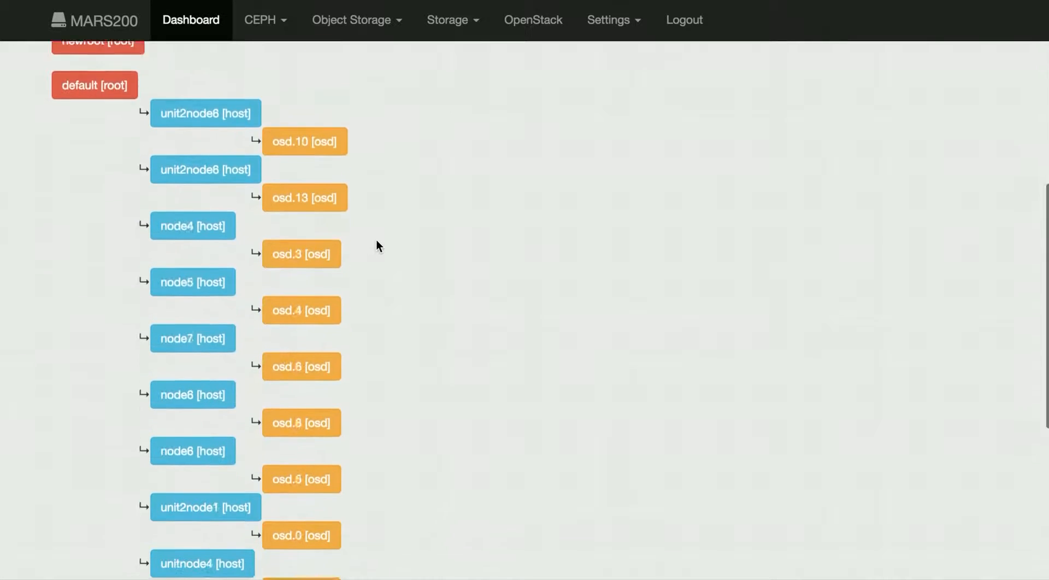
pyautogui.scroll(10, 376, 243)
# Step: Move host node3 into chassis c1
pyautogui.click(221, 168)
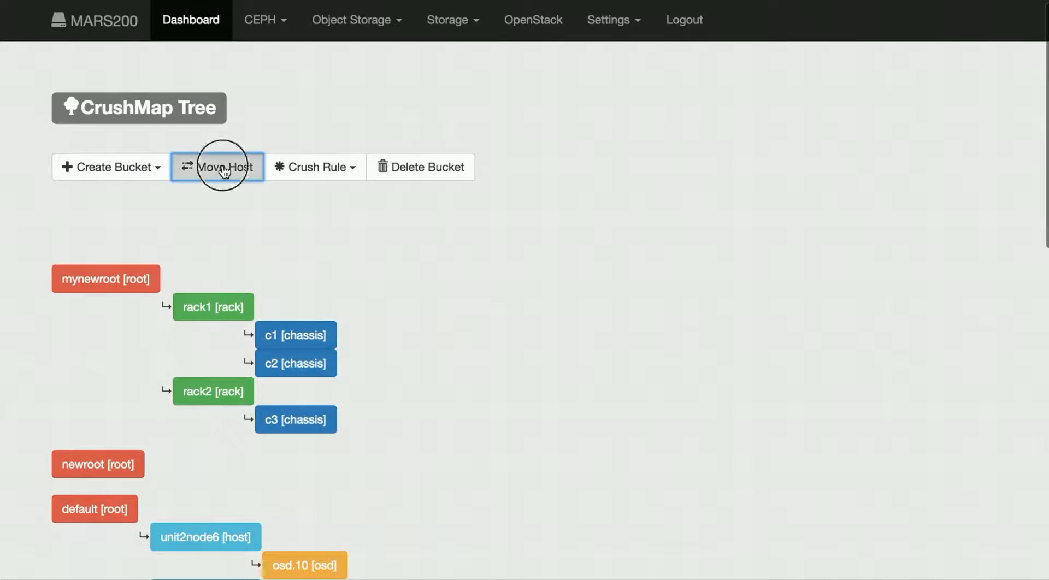
pyautogui.click(336, 113)
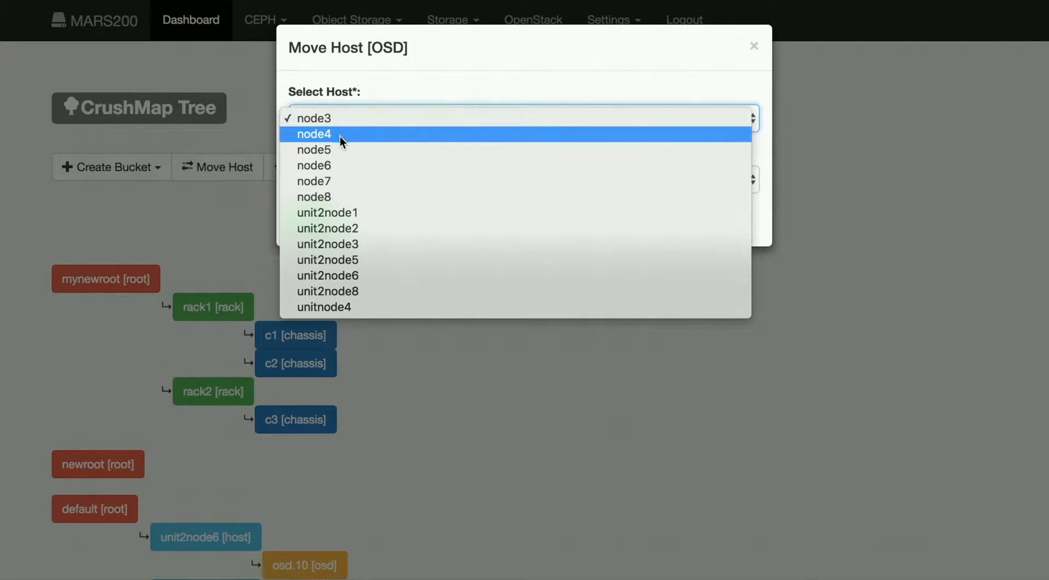
pyautogui.click(342, 119)
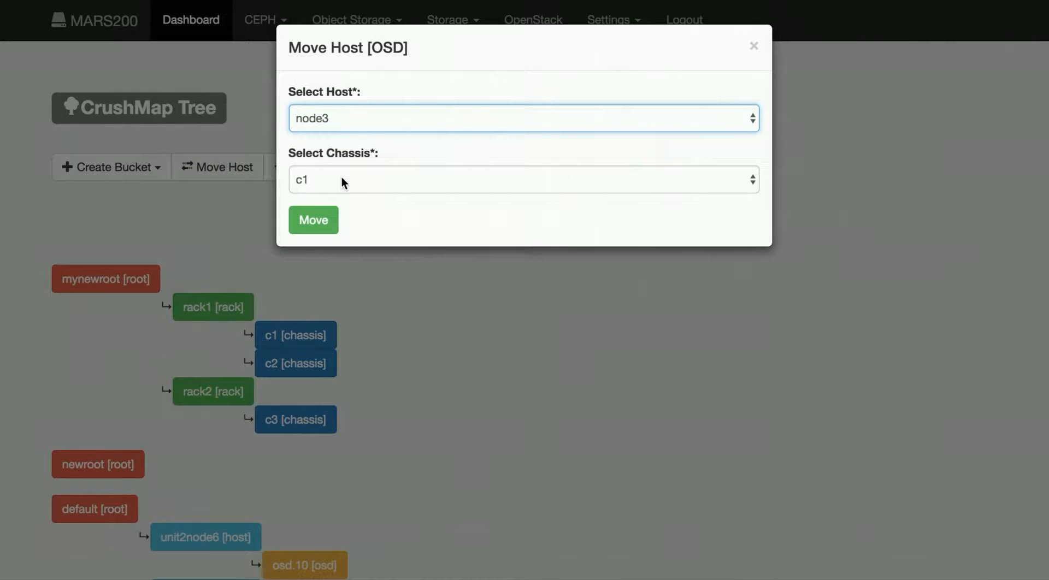
pyautogui.click(326, 221)
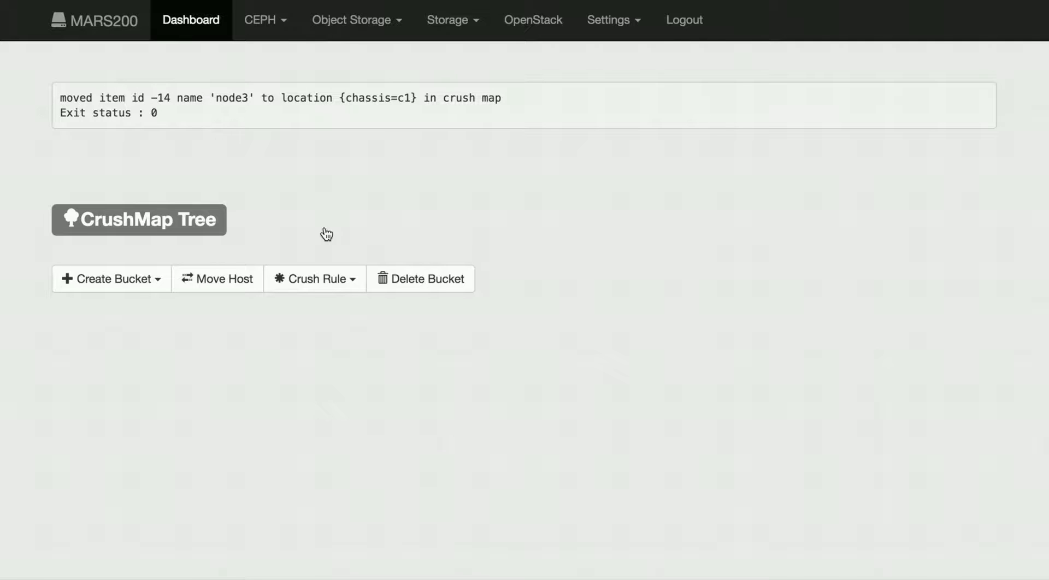
# Step: Move host node4 into chassis c2
pyautogui.click(220, 279)
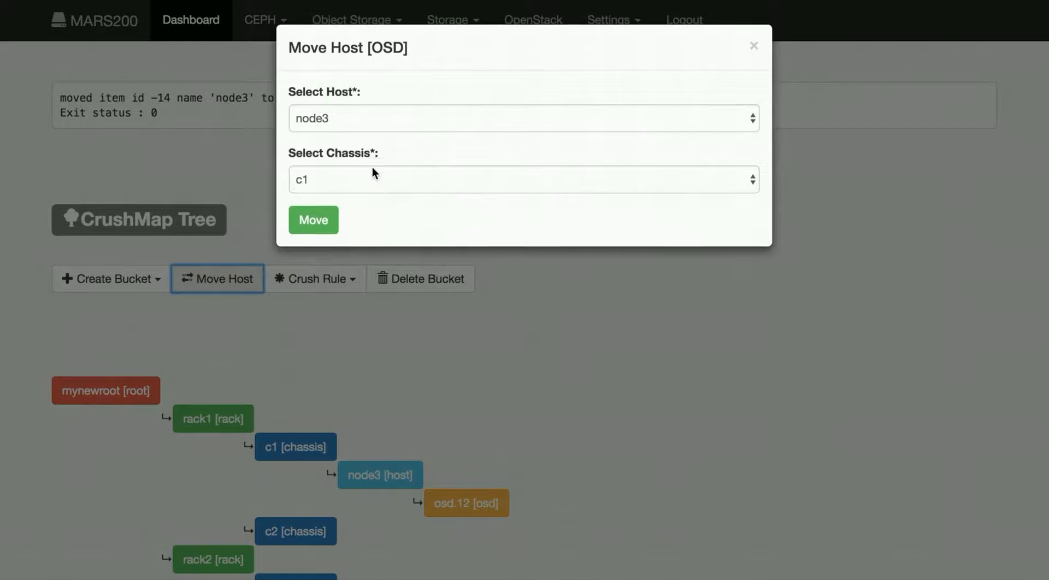
pyautogui.click(379, 112)
pyautogui.click(379, 133)
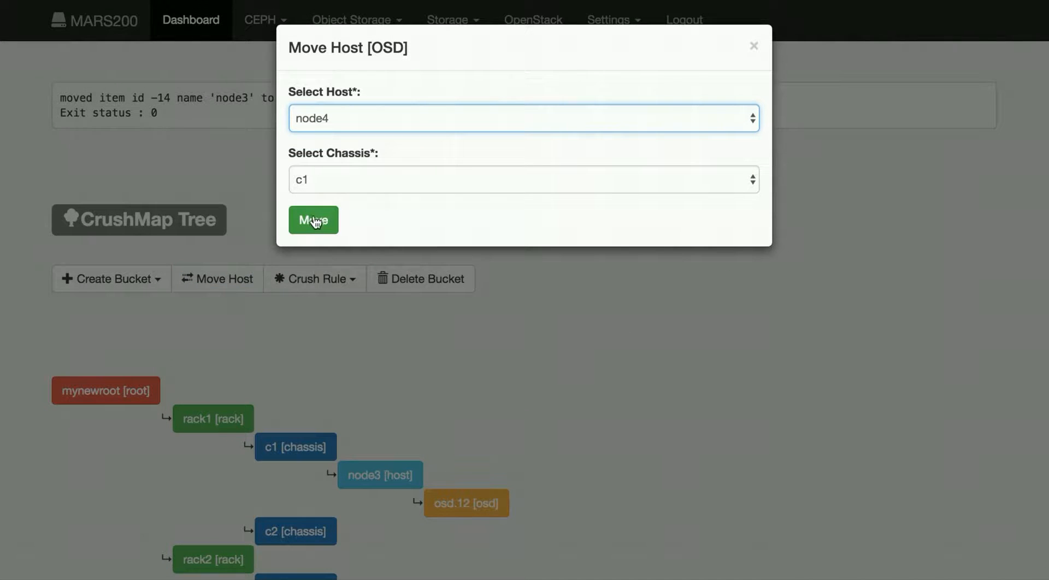
pyautogui.click(356, 175)
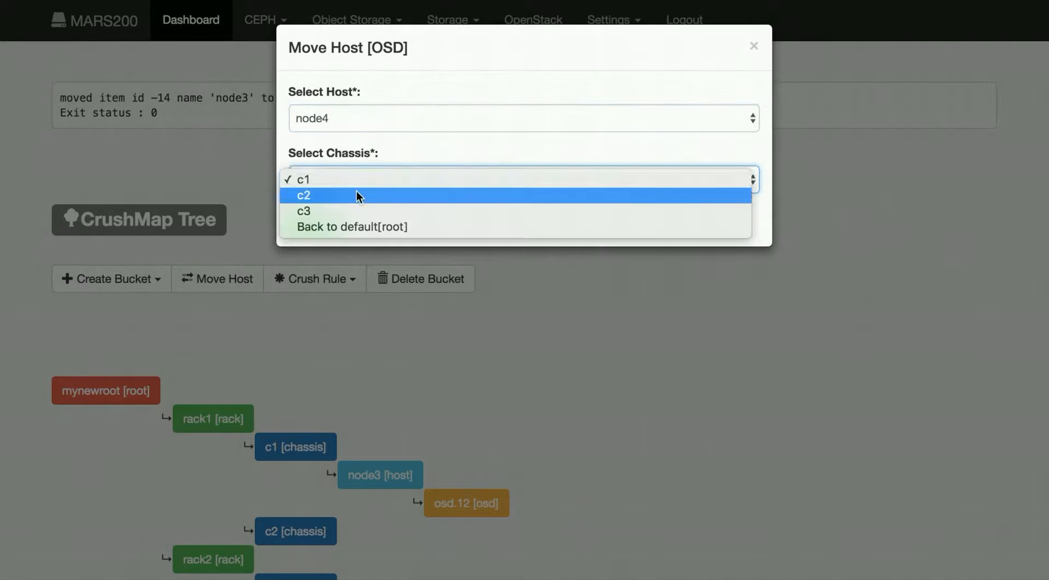
pyautogui.click(356, 196)
pyautogui.click(320, 220)
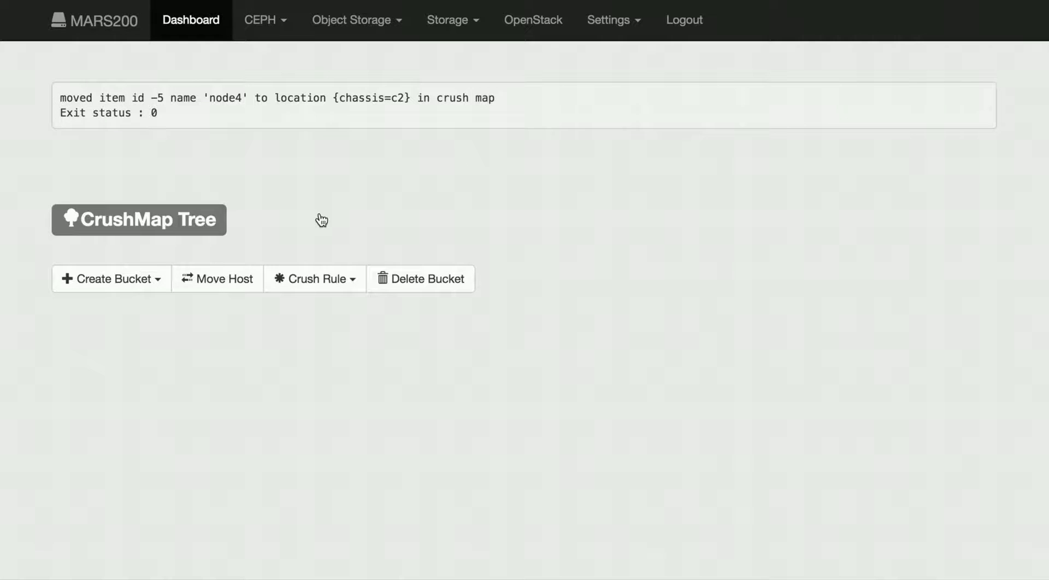
# Step: Move host node5 into chassis c1
pyautogui.scroll(-1, 547, 230)
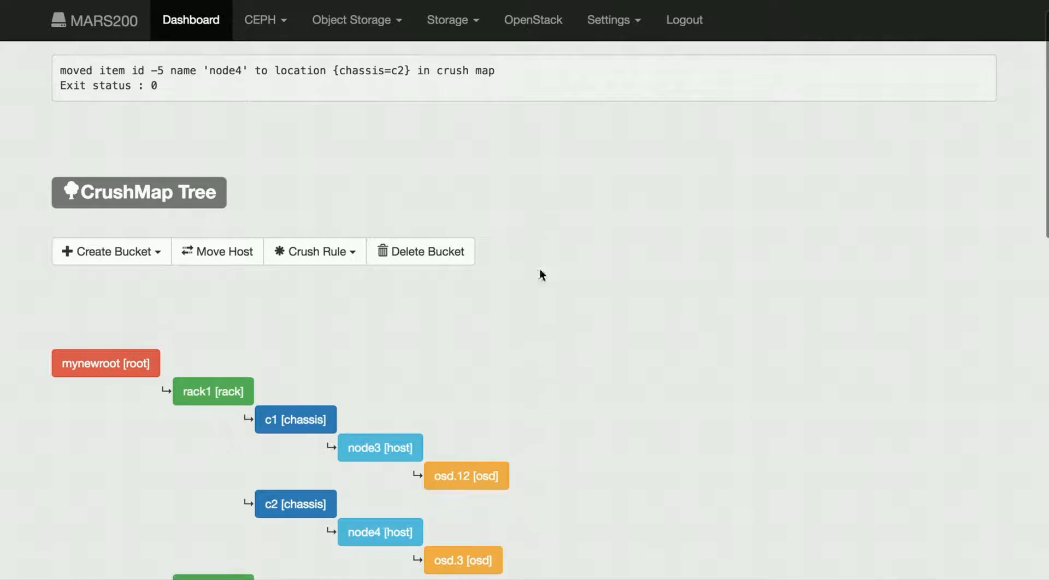
pyautogui.click(225, 254)
pyautogui.click(377, 118)
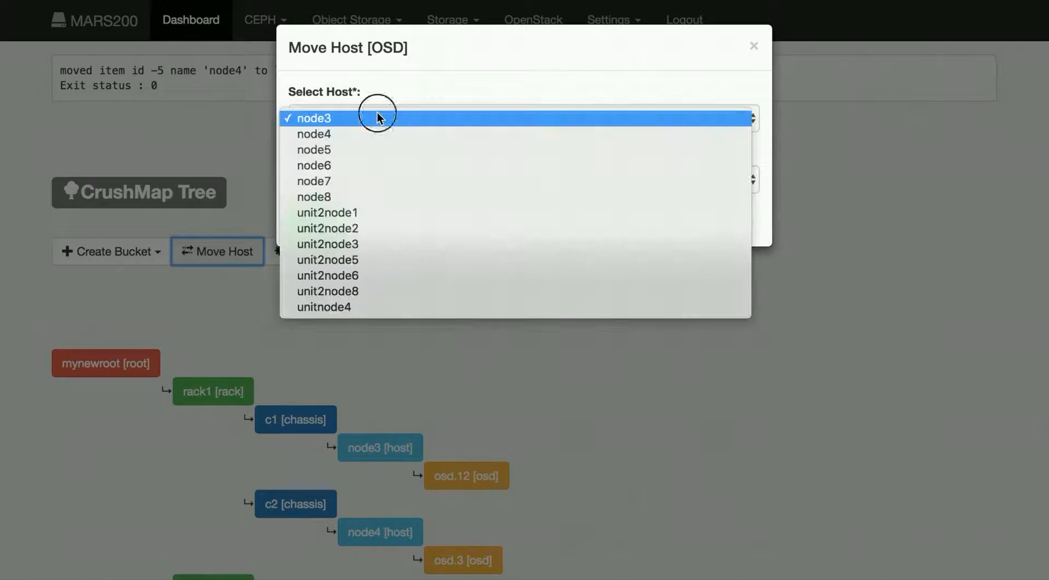
pyautogui.click(371, 150)
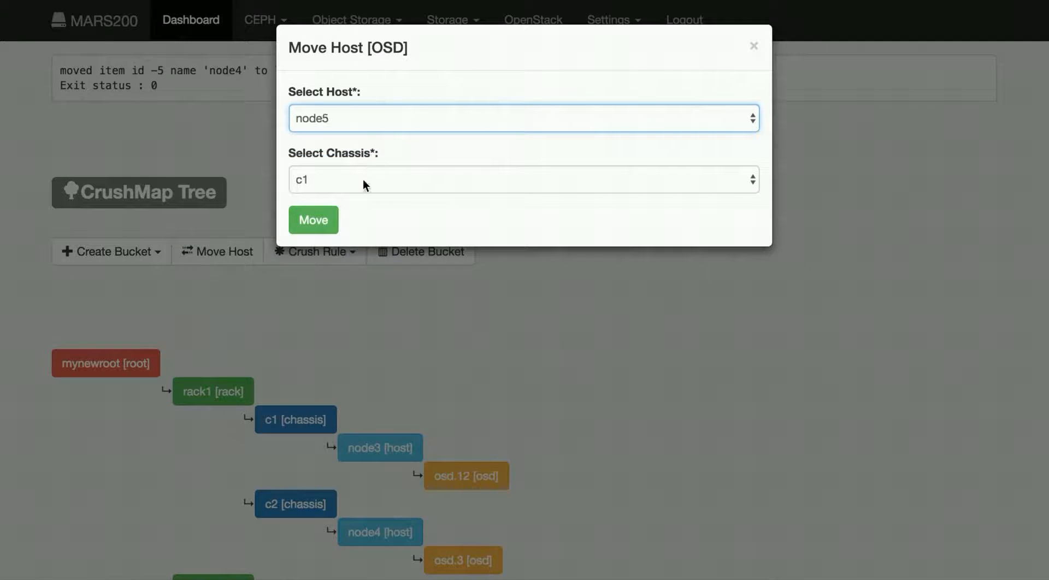
pyautogui.click(363, 179)
pyautogui.click(363, 178)
pyautogui.click(312, 220)
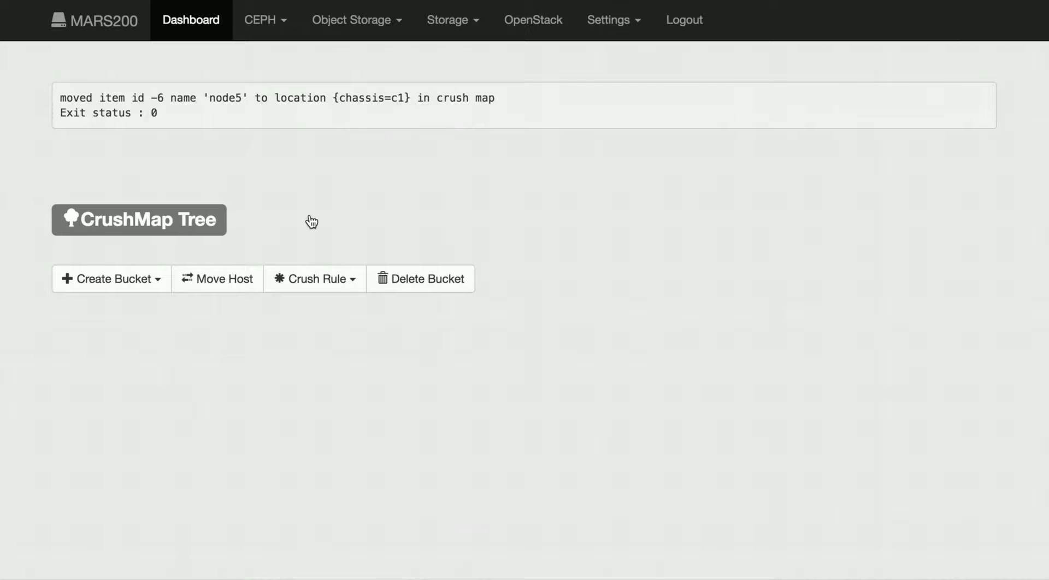
# Step: Move host node6 into chassis c2
pyautogui.click(232, 280)
pyautogui.click(373, 110)
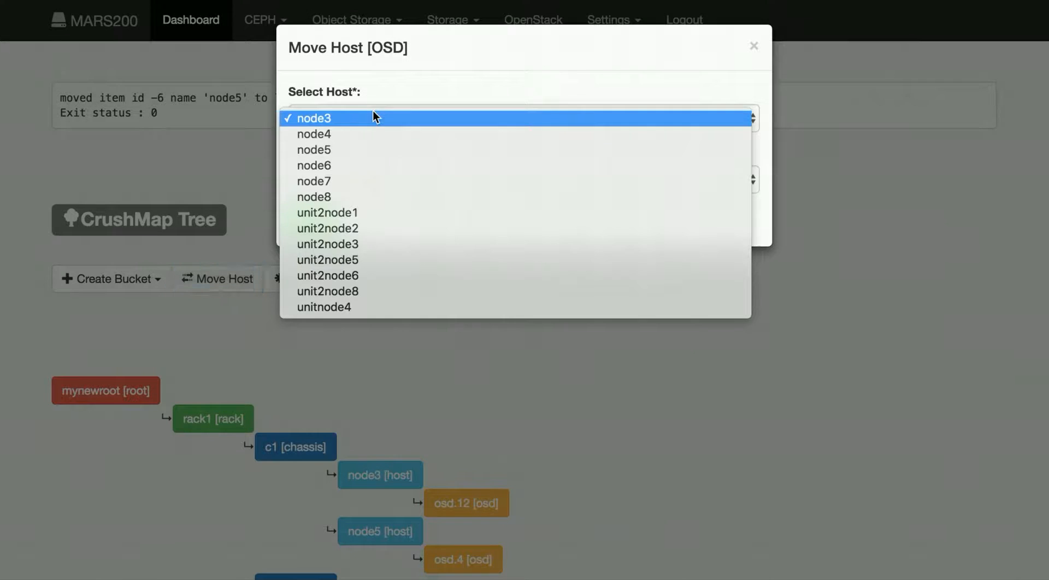
pyautogui.press('Escape')
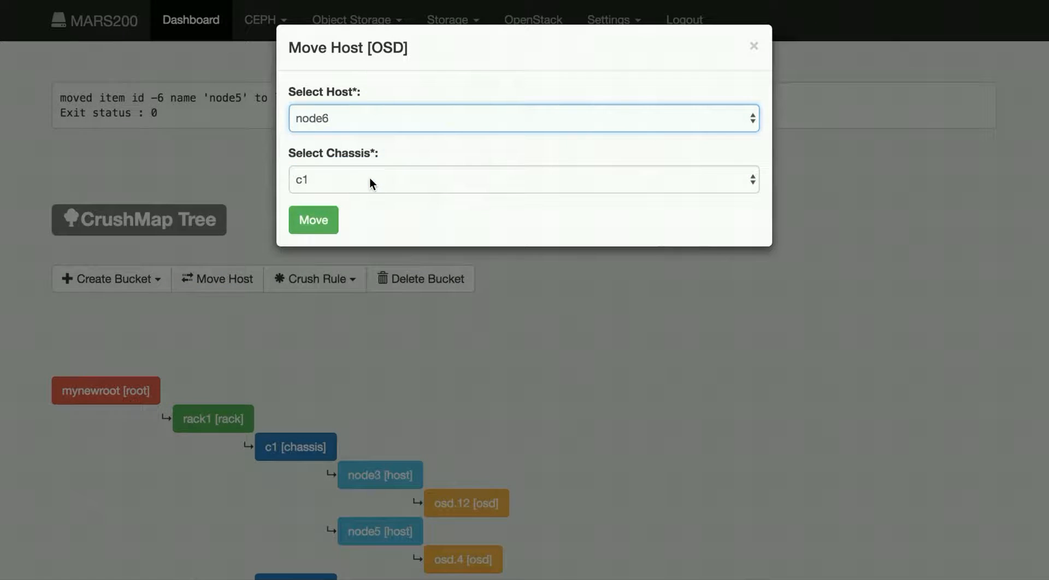
pyautogui.click(369, 179)
pyautogui.click(369, 198)
pyautogui.click(320, 224)
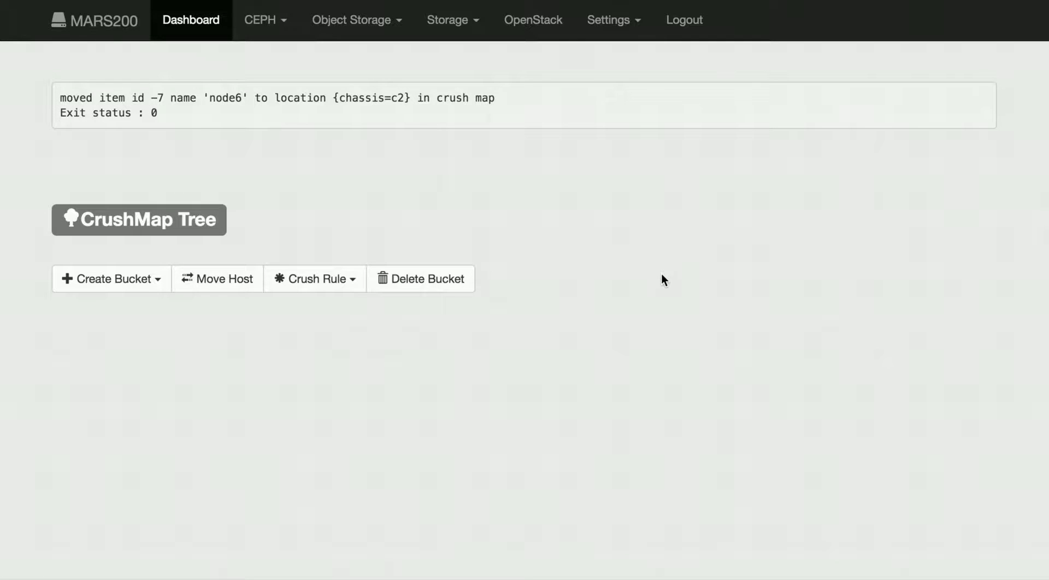
# Step: Scroll through the CRUSH tree to review the hosts placed under each chassis
pyautogui.scroll(-5, 661, 275)
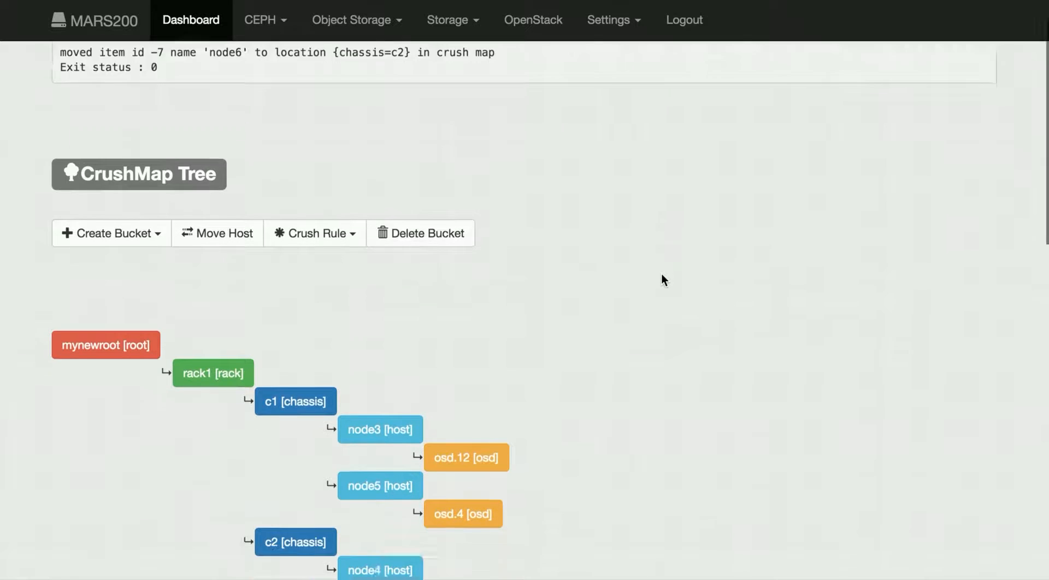
pyautogui.scroll(1, 661, 280)
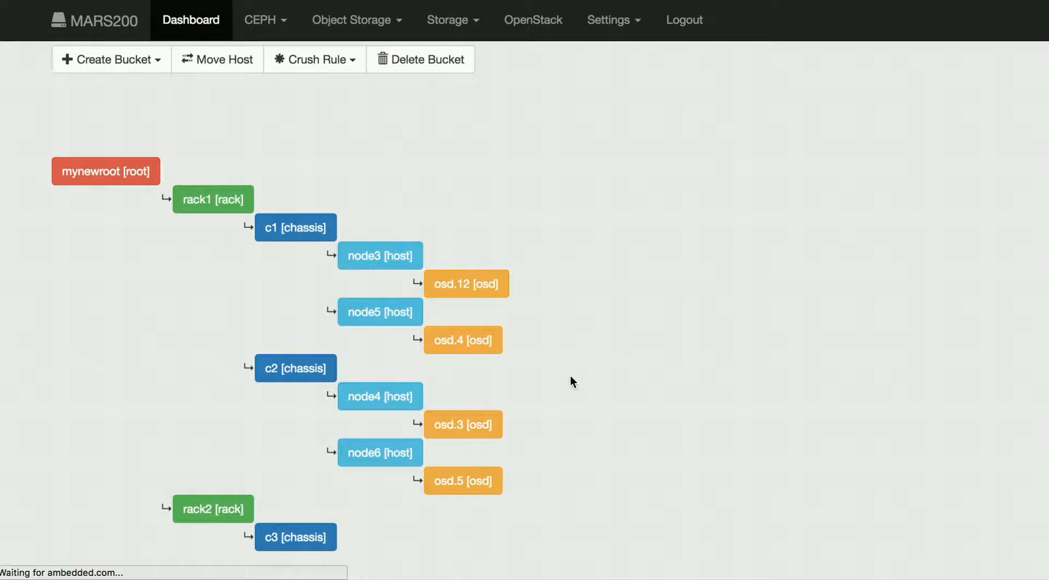
pyautogui.scroll(-3, 569, 375)
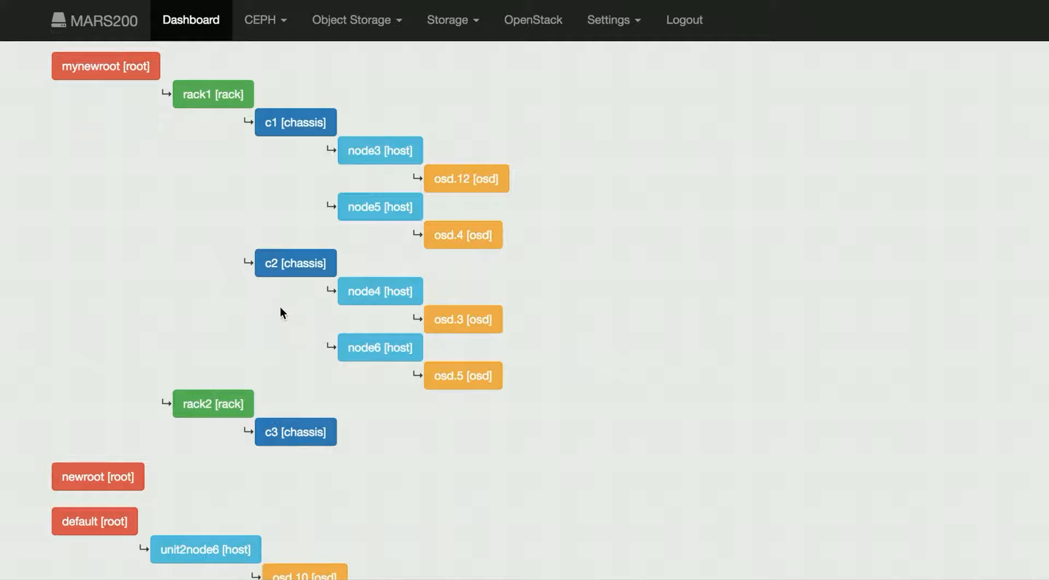
pyautogui.scroll(-3, 589, 298)
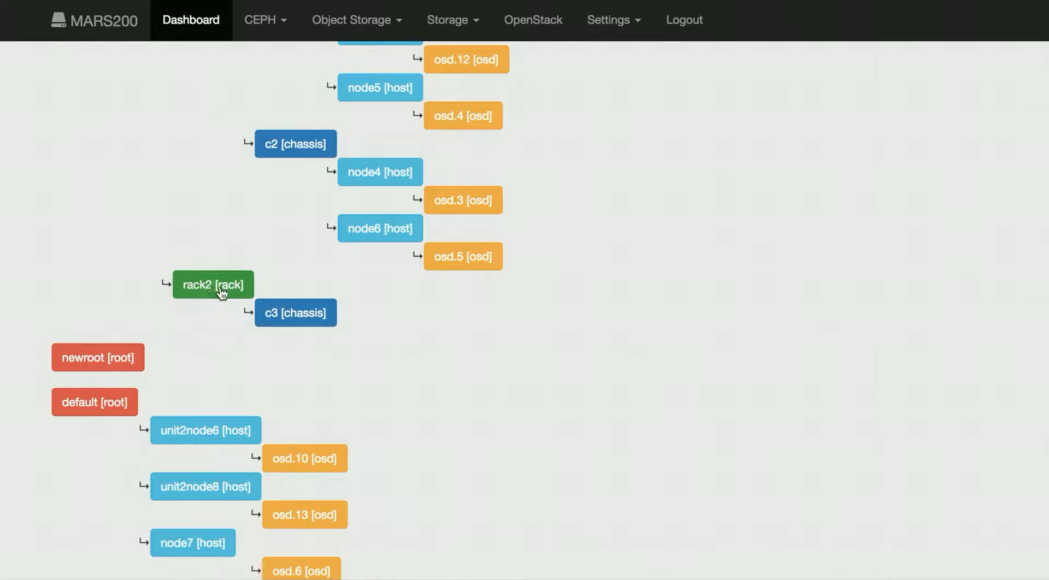
pyautogui.scroll(1, 326, 302)
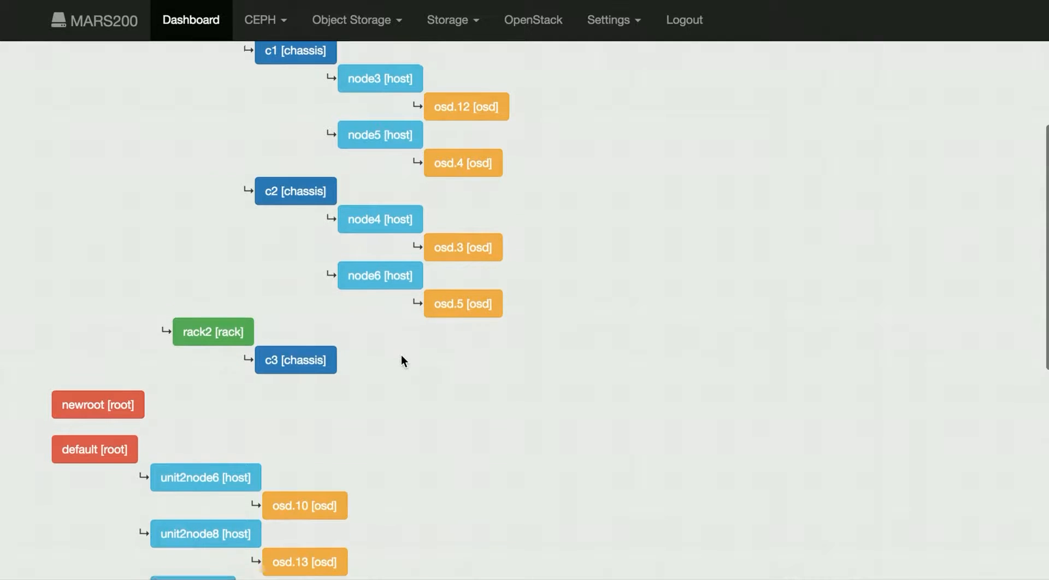
pyautogui.scroll(-2, 401, 358)
pyautogui.scroll(7, 405, 415)
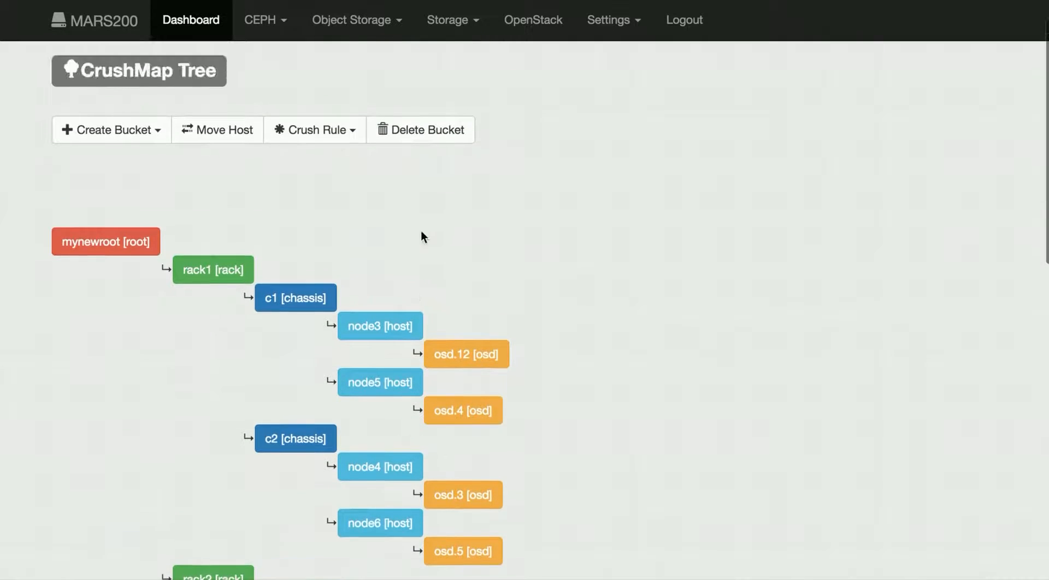
pyautogui.scroll(-3, 583, 226)
pyautogui.scroll(3, 583, 226)
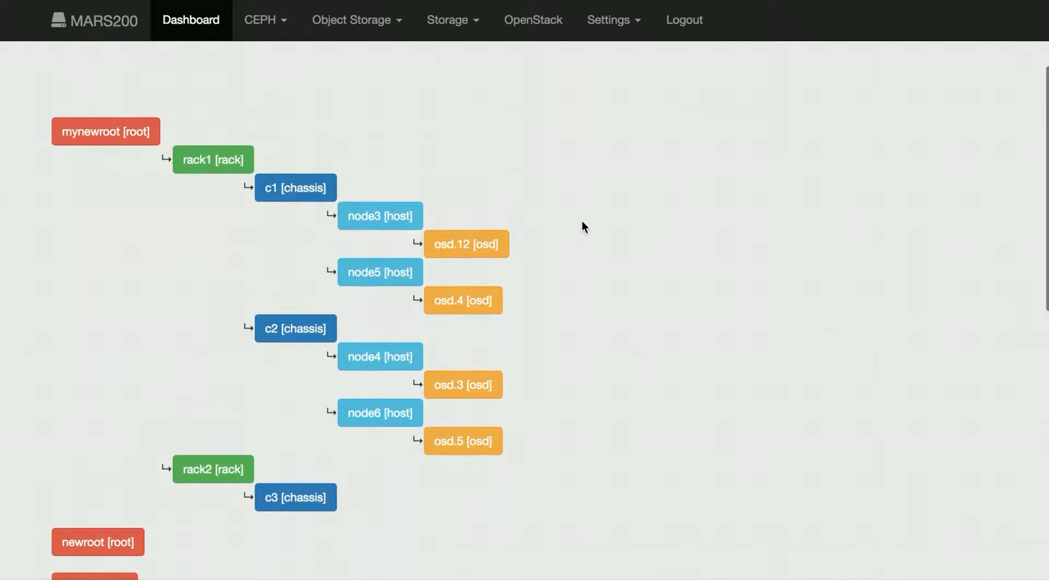
# Step: Delete the chassis bucket c3
pyautogui.click(433, 103)
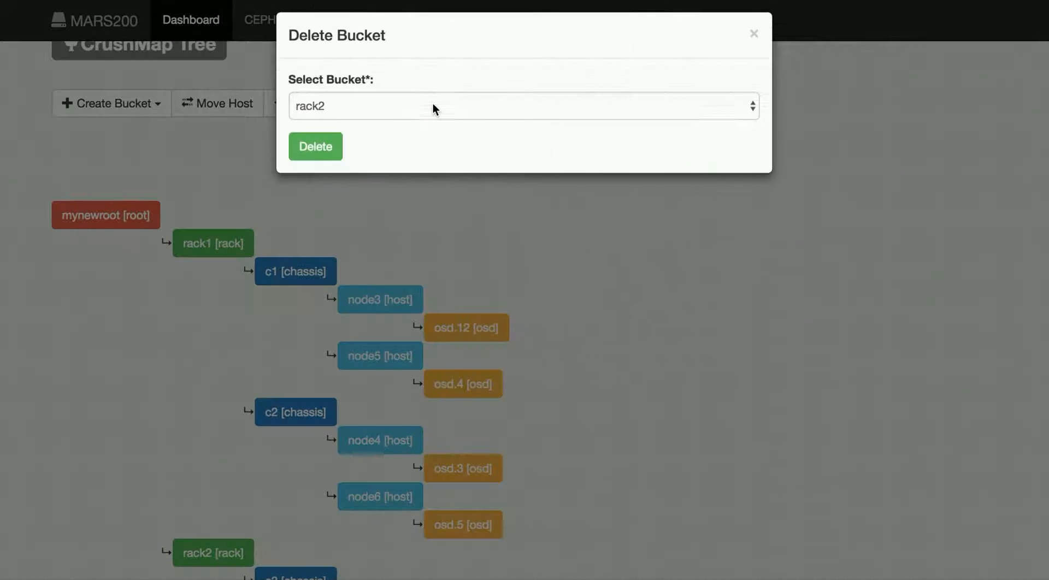
pyautogui.click(397, 118)
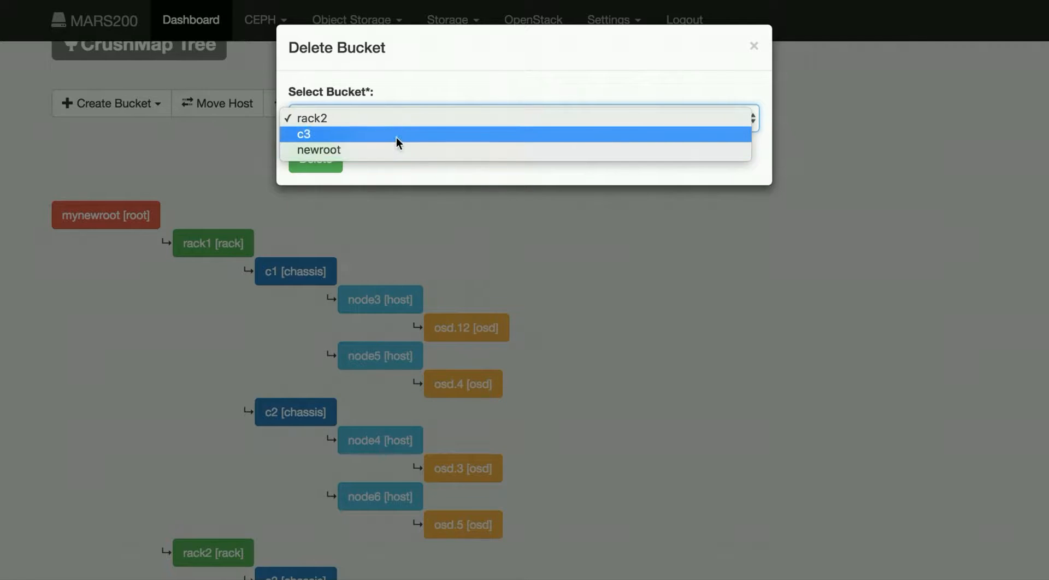
pyautogui.click(395, 136)
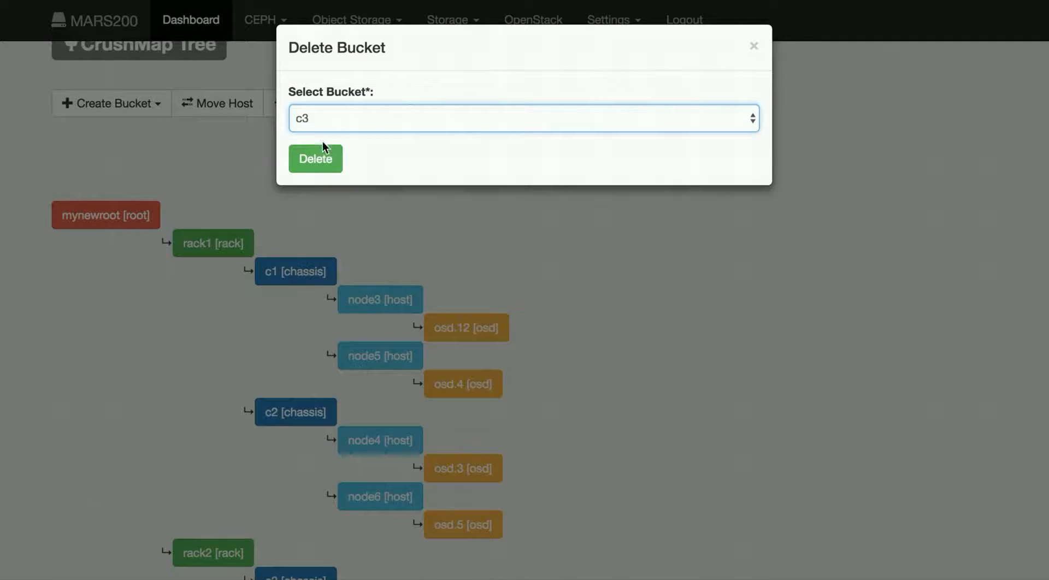
pyautogui.click(324, 162)
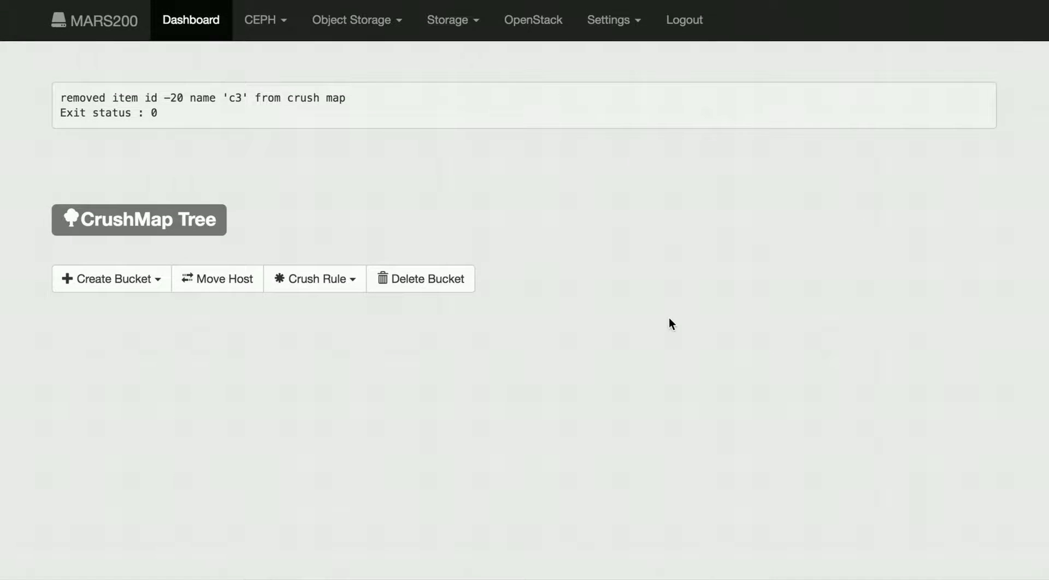
# Step: Delete the rack bucket rack2
pyautogui.scroll(-5, 672, 323)
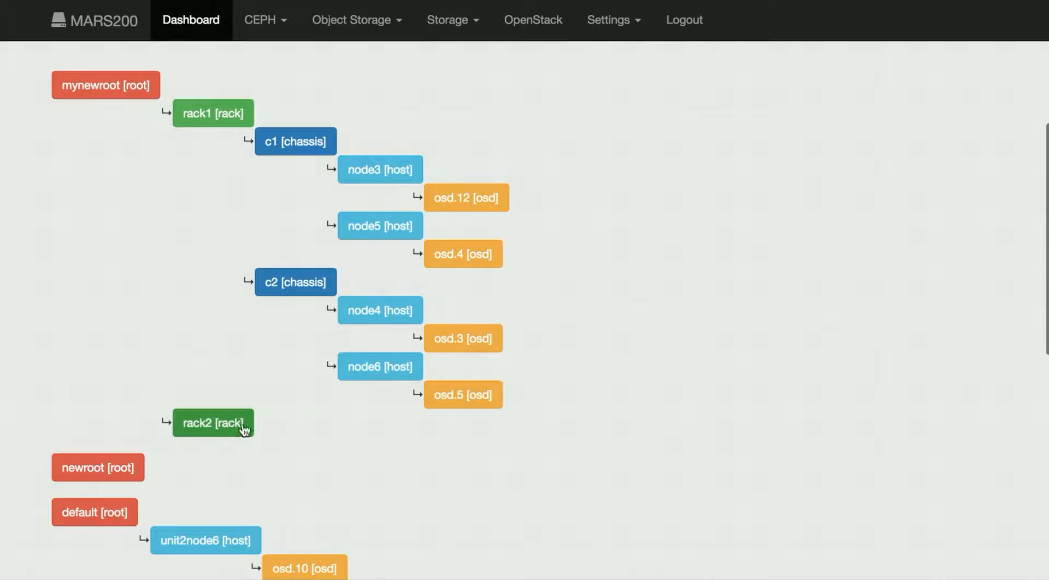
pyautogui.scroll(5, 300, 425)
pyautogui.click(410, 277)
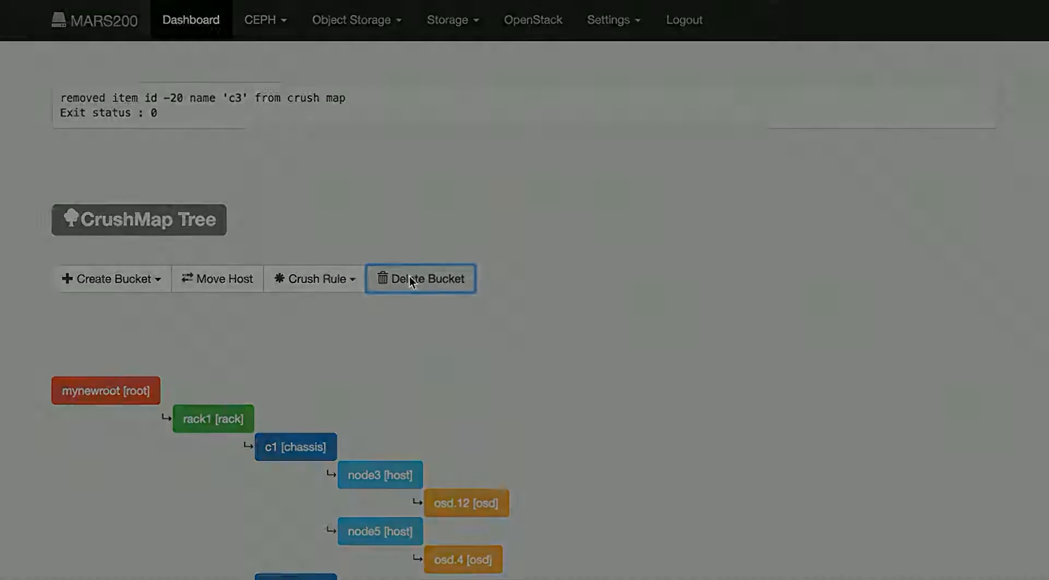
pyautogui.click(321, 160)
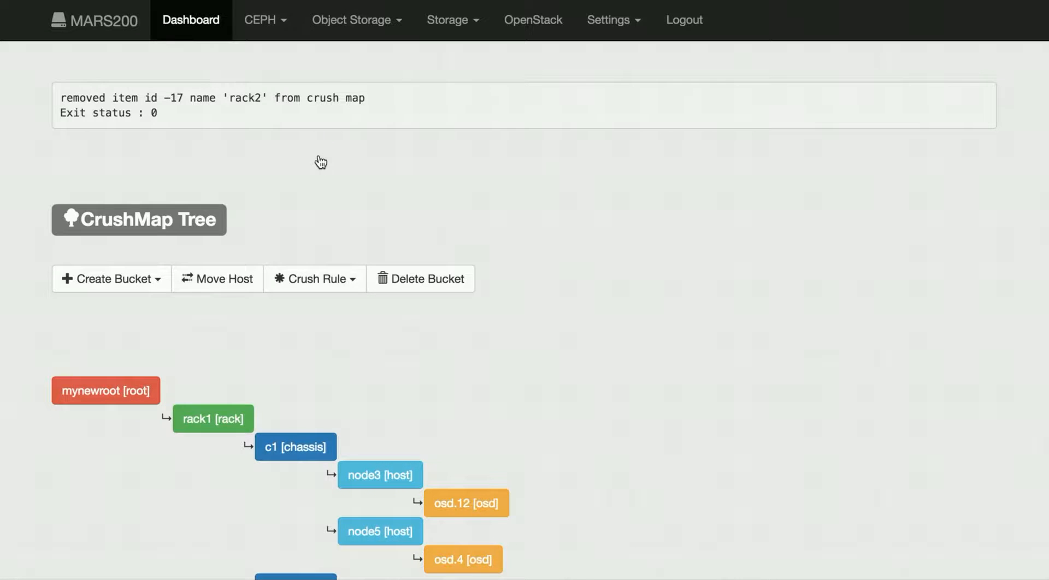
# Step: Try to move host node3 into chassis c2
pyautogui.scroll(-5, 671, 364)
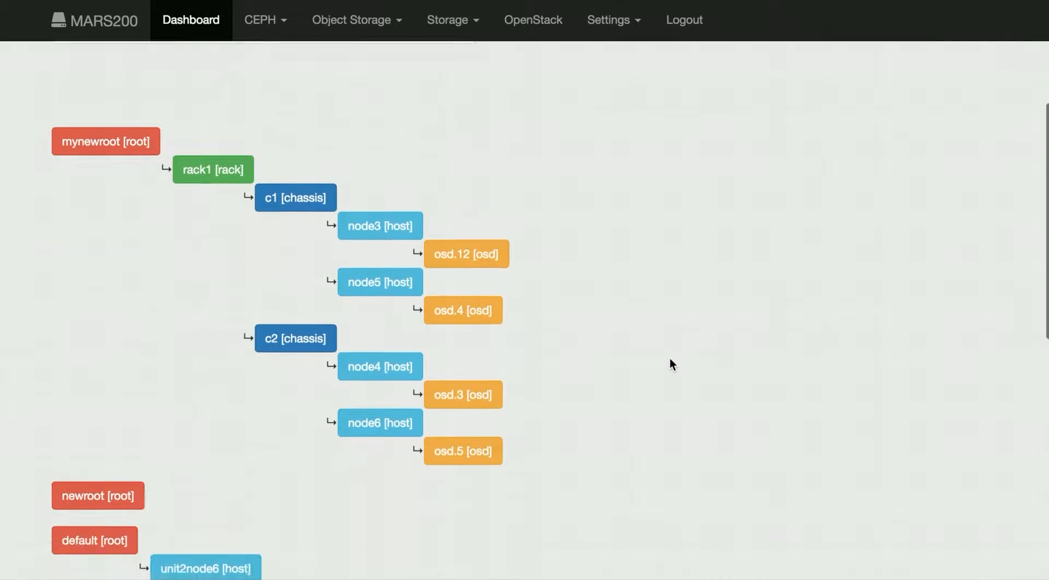
pyautogui.scroll(-2, 670, 357)
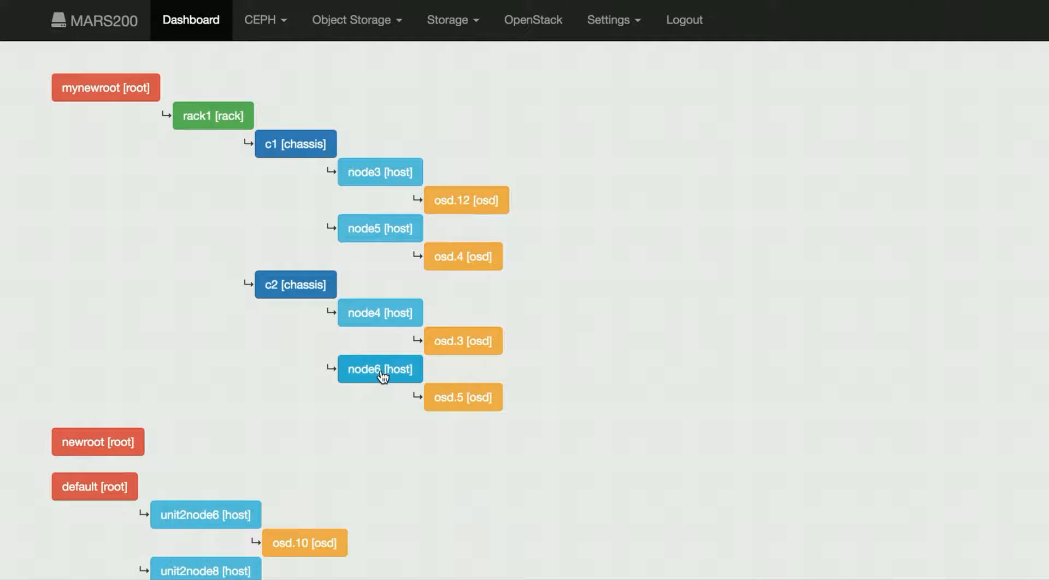
pyautogui.scroll(-3, 271, 367)
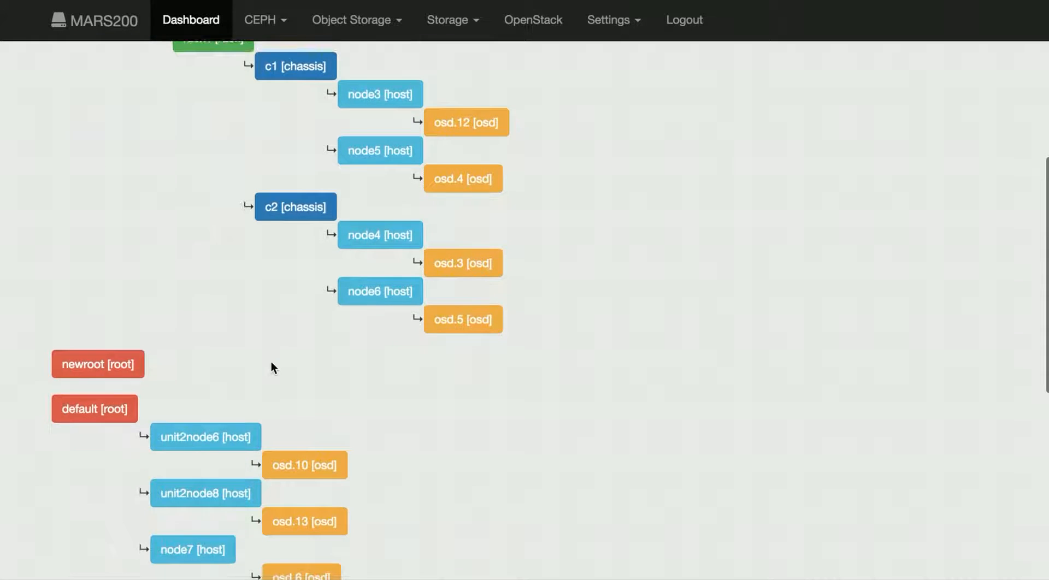
pyautogui.scroll(1, 271, 368)
pyautogui.scroll(13, 271, 362)
pyautogui.click(233, 278)
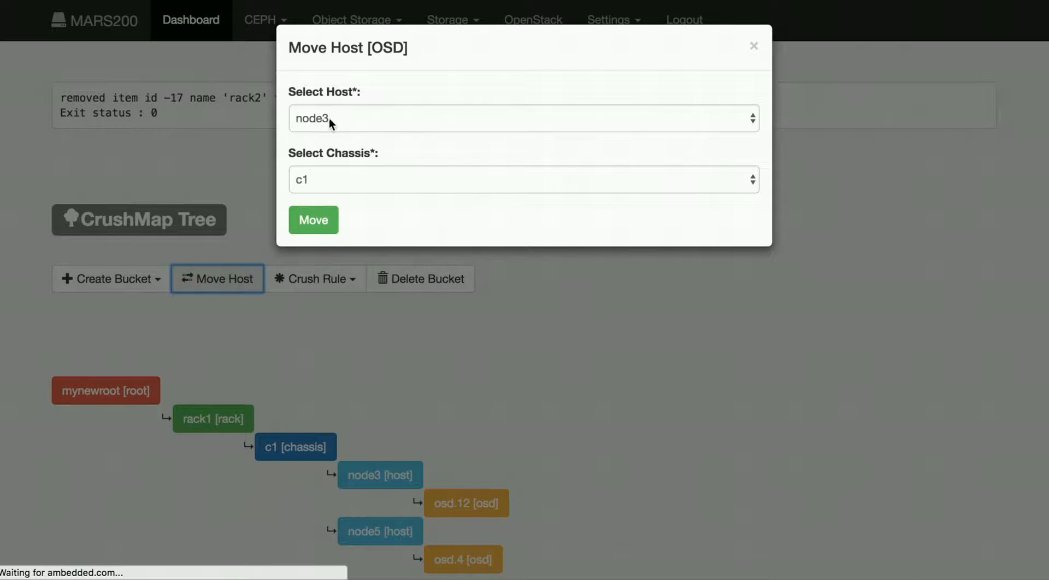
pyautogui.click(330, 117)
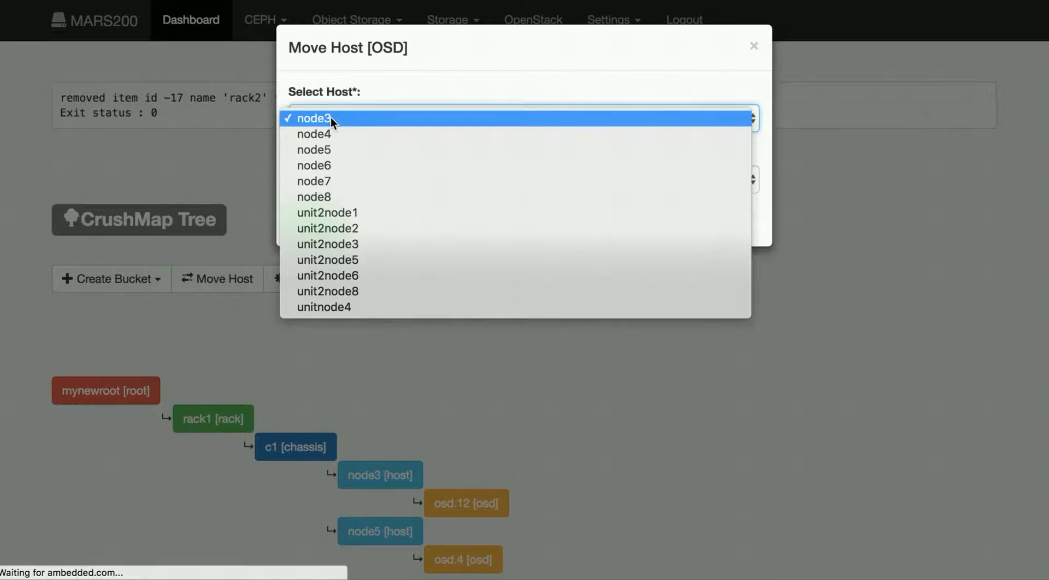
pyautogui.click(330, 117)
pyautogui.click(338, 179)
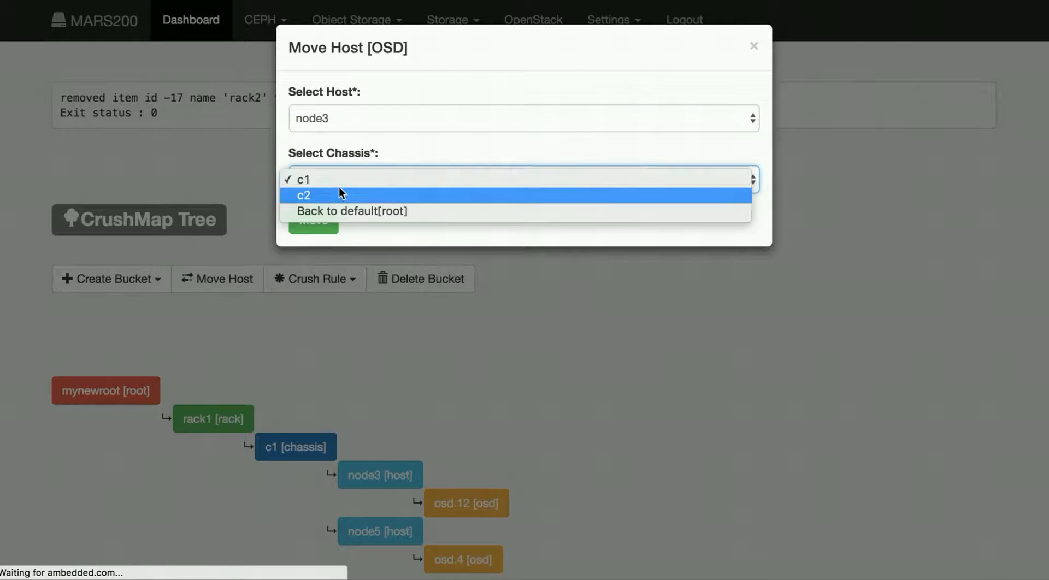
pyautogui.click(340, 194)
pyautogui.click(326, 222)
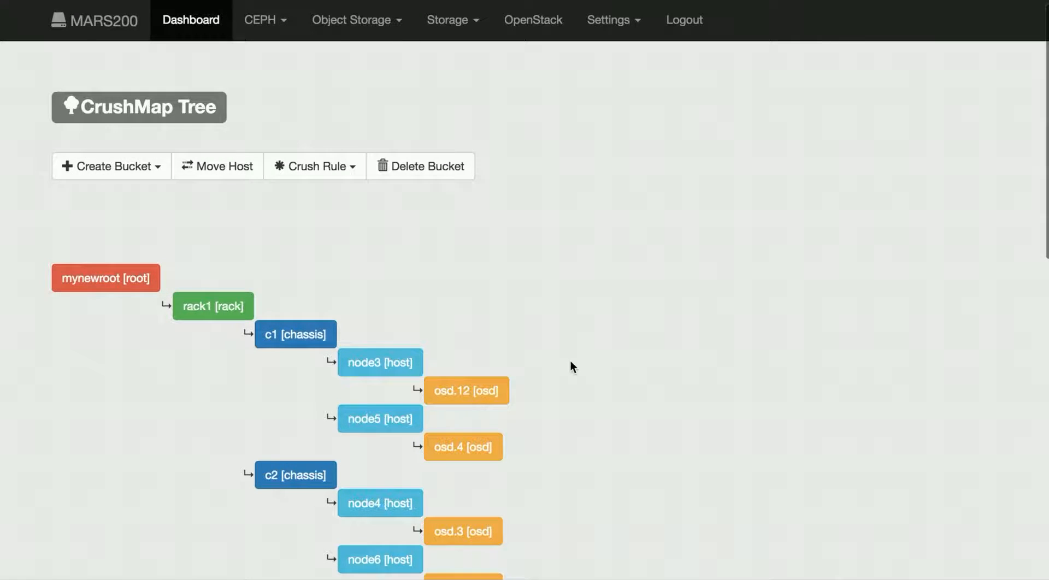
# Step: Move host node3 into chassis c2
pyautogui.scroll(-2, 504, 313)
pyautogui.scroll(3, 504, 314)
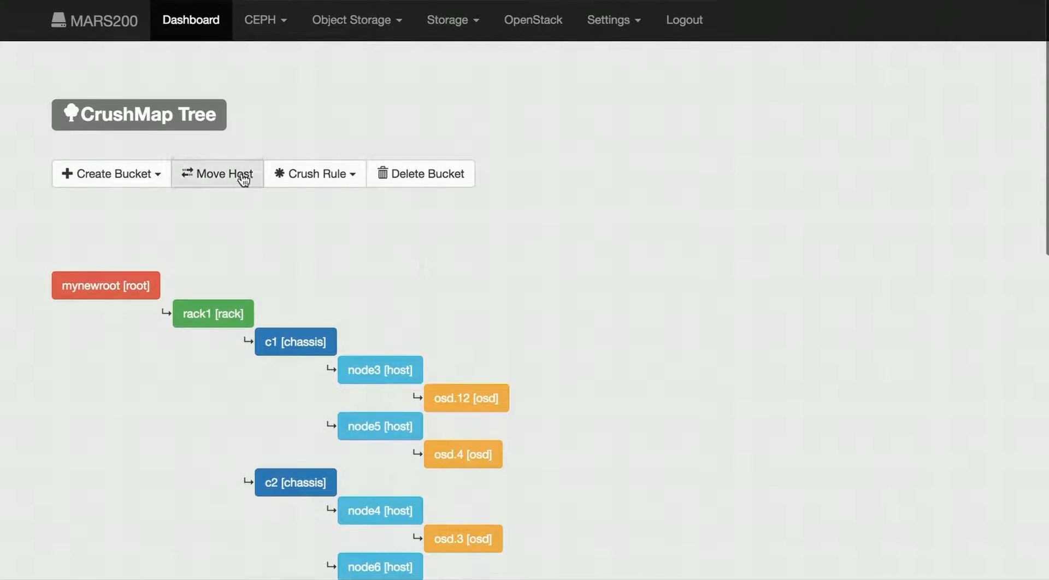
pyautogui.click(243, 177)
pyautogui.click(340, 179)
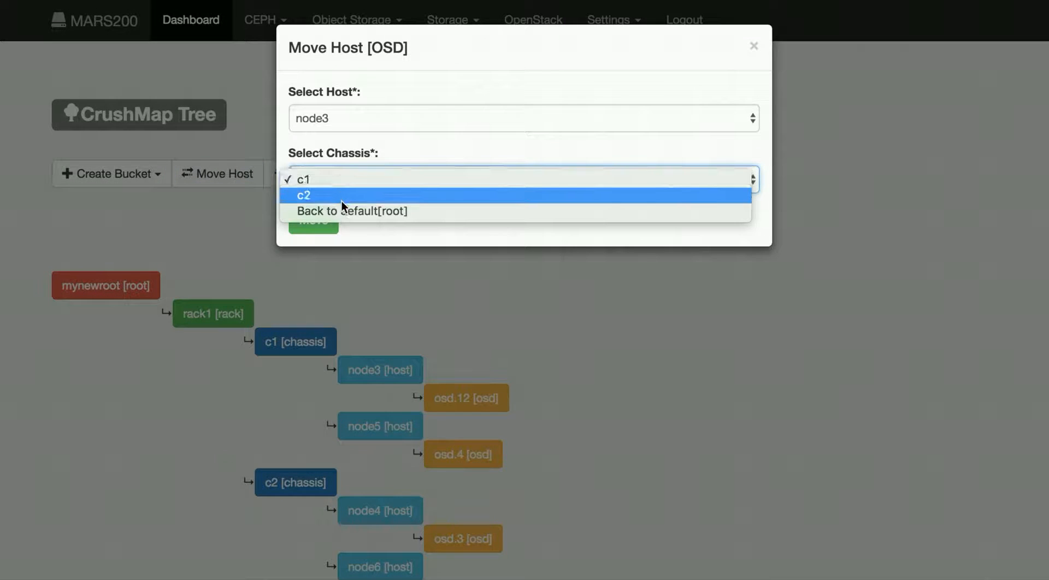
pyautogui.click(342, 201)
pyautogui.click(321, 223)
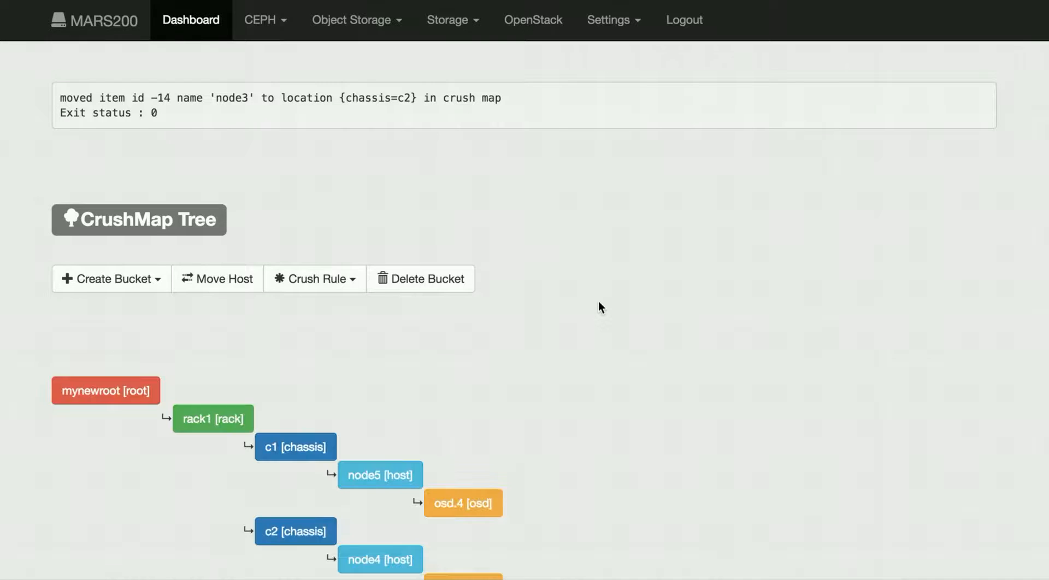
# Step: Move host node3 out of chassis c2 back to the default root
pyautogui.scroll(-4, 598, 302)
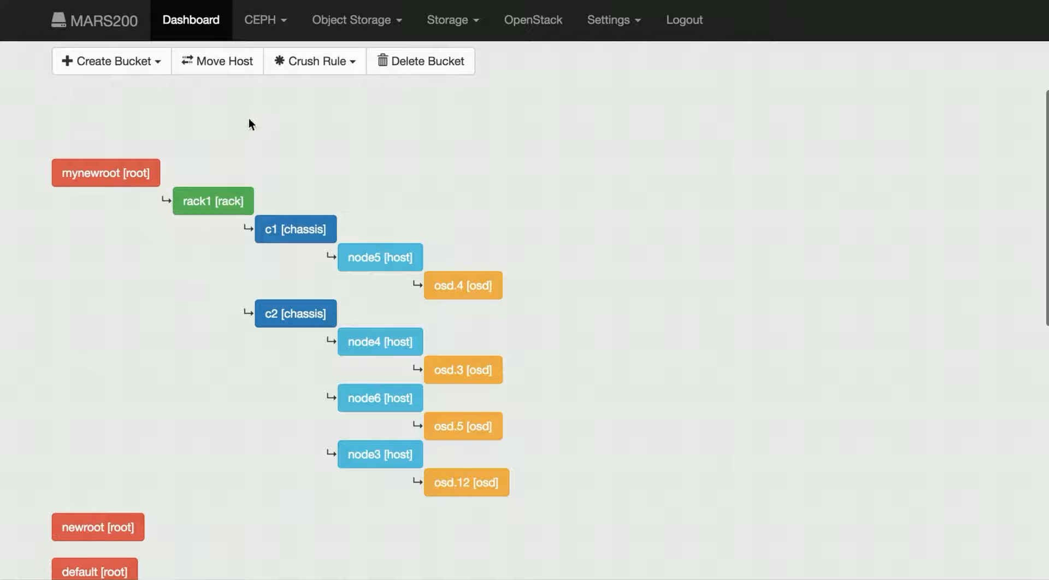
pyautogui.click(223, 65)
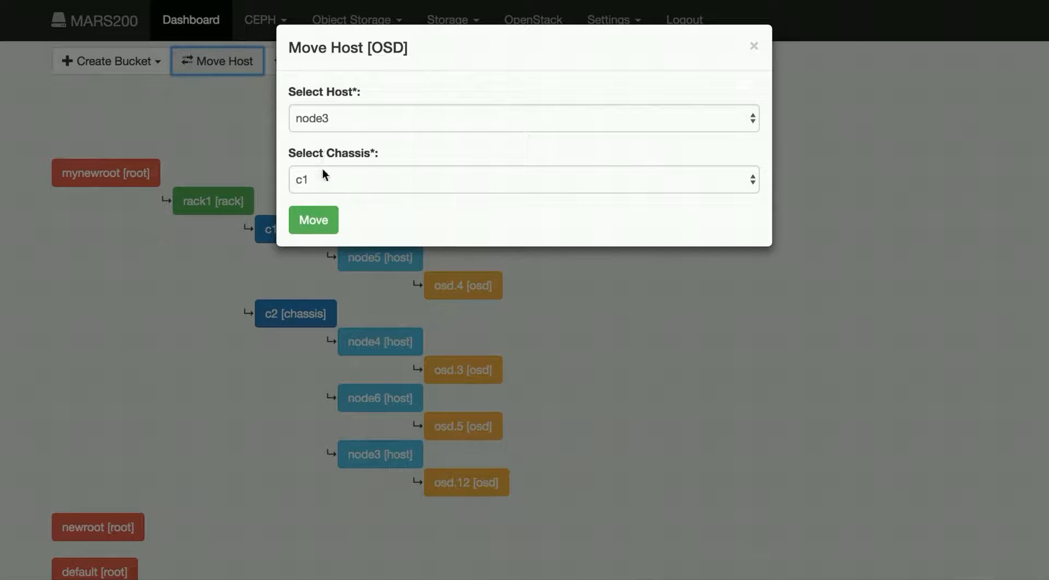
pyautogui.click(322, 175)
pyautogui.click(338, 213)
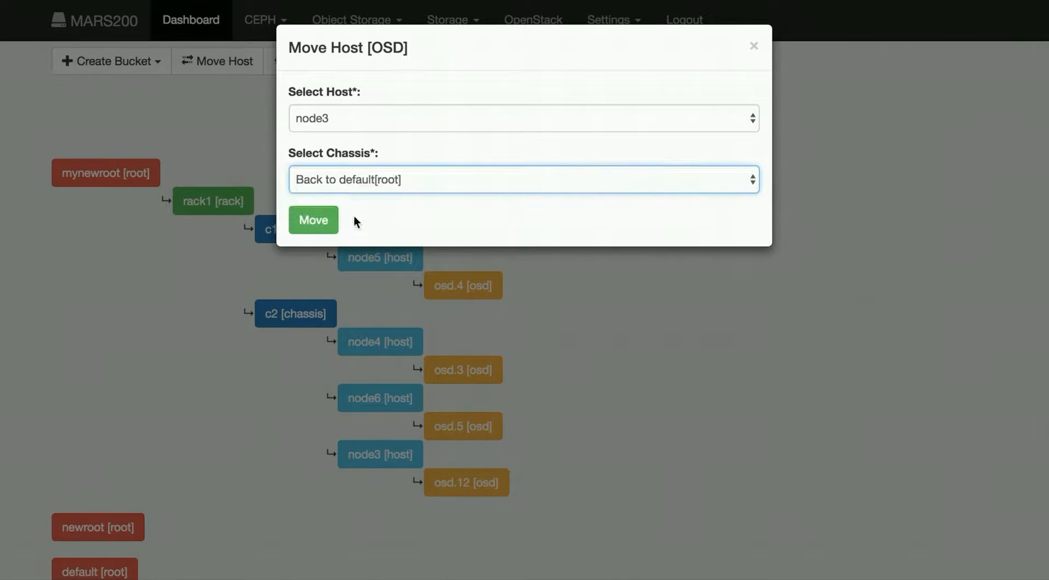
pyautogui.click(323, 221)
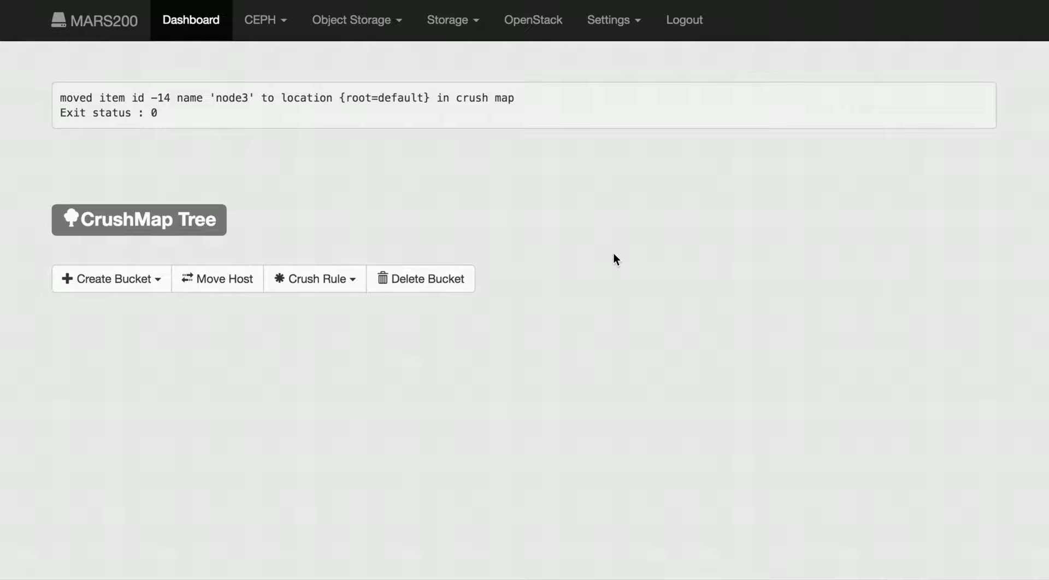
pyautogui.scroll(-15, 613, 252)
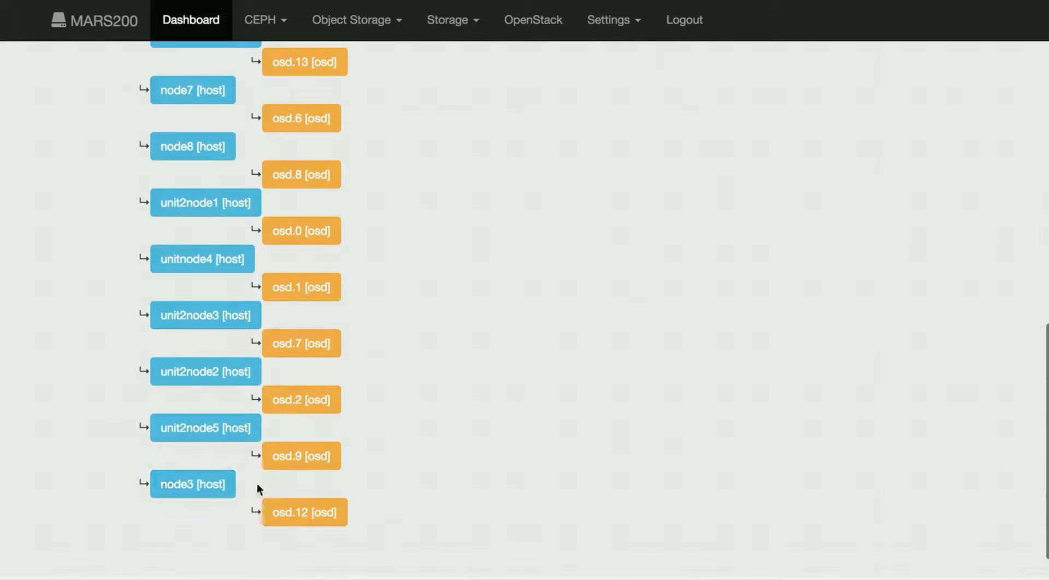
pyautogui.scroll(3, 454, 352)
pyautogui.scroll(6, 453, 352)
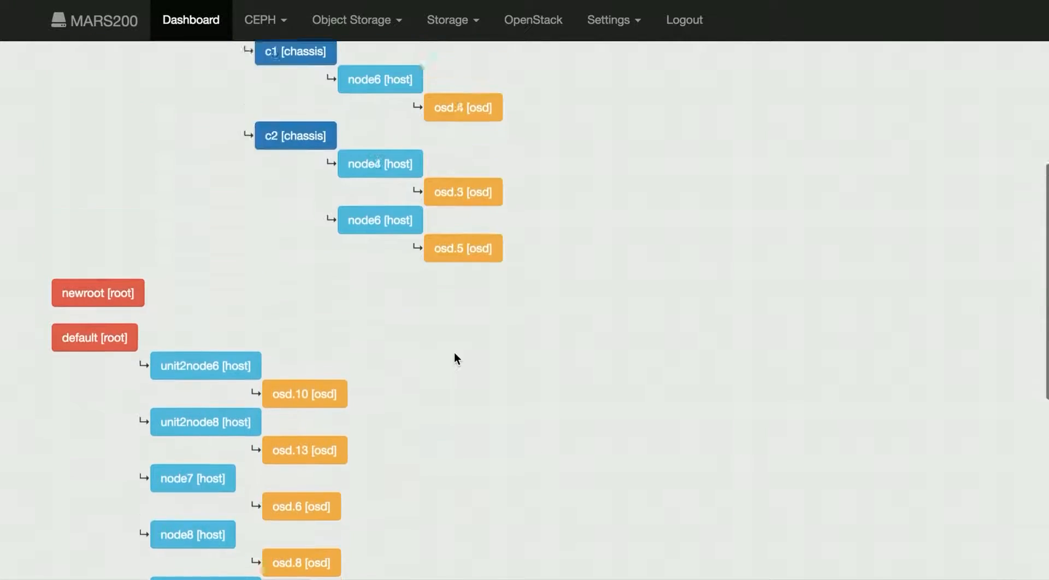